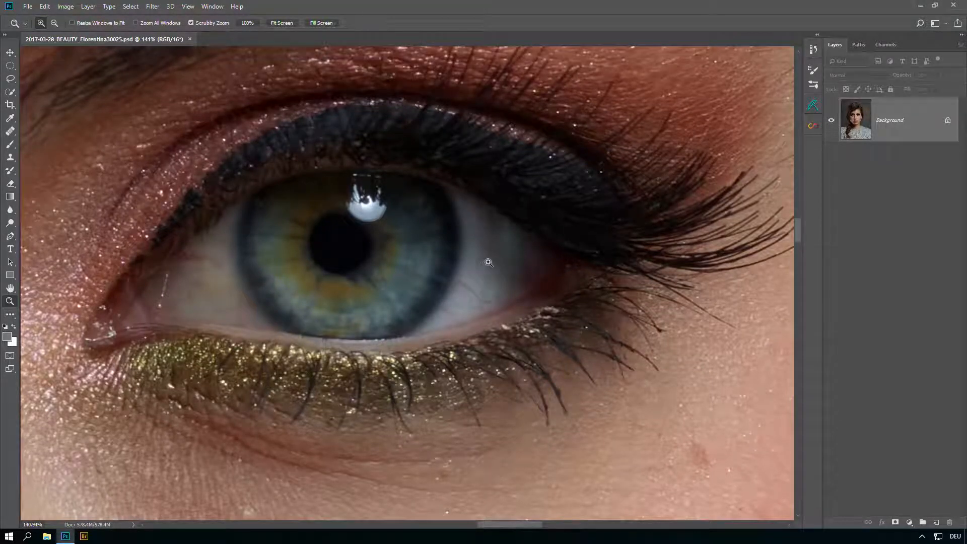
- Add a new empty layer above the Background photo for retouching the eye
drag(488, 262, 501, 250)
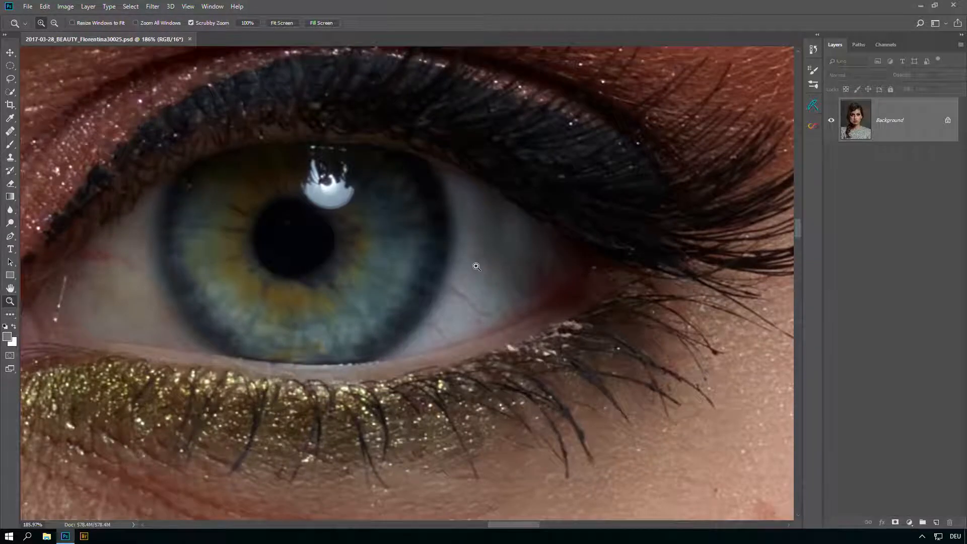
drag(436, 278, 387, 305)
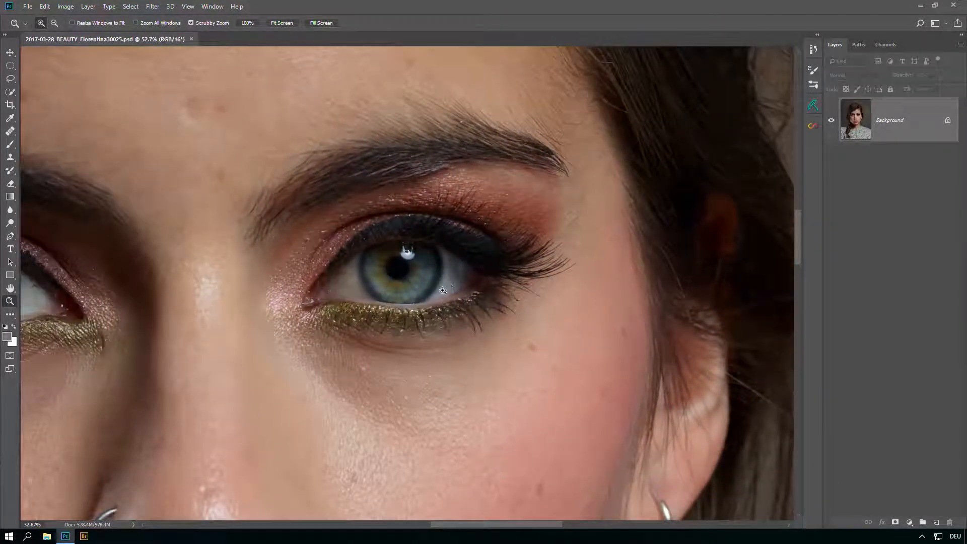
drag(466, 296, 459, 293)
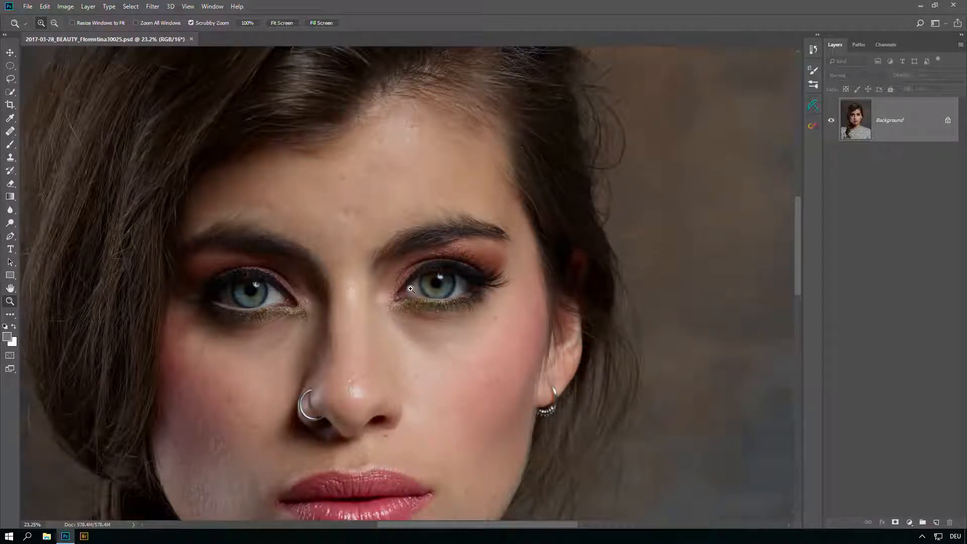
drag(450, 289, 438, 297)
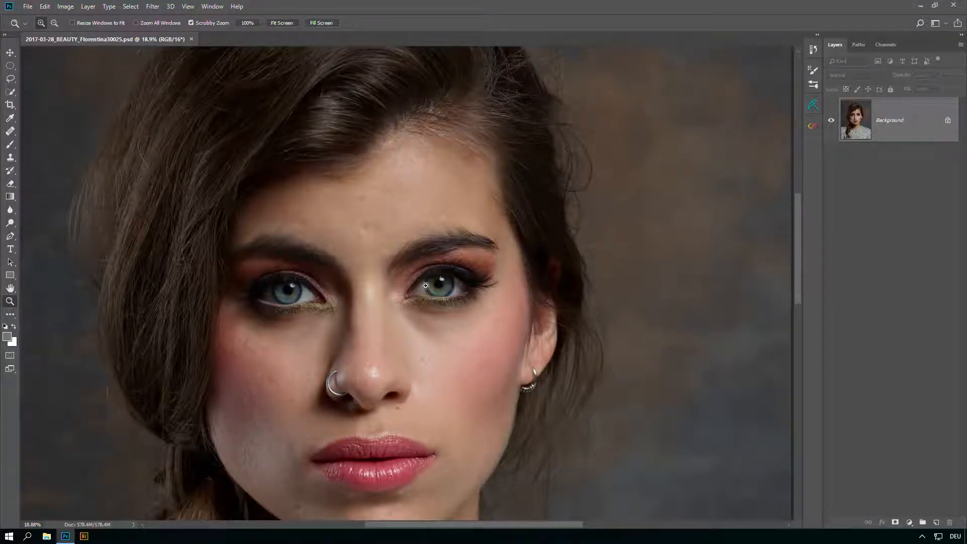
drag(445, 294, 449, 267)
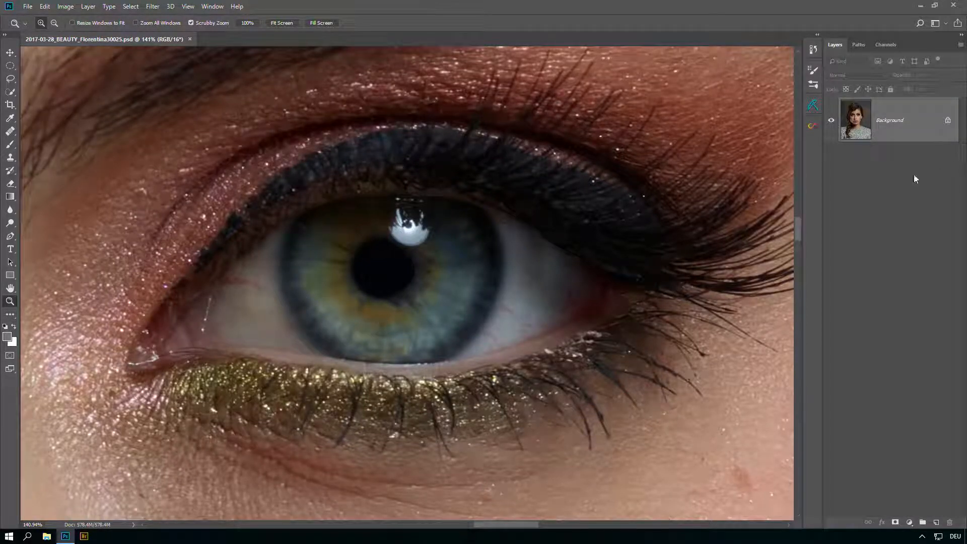
click(936, 522)
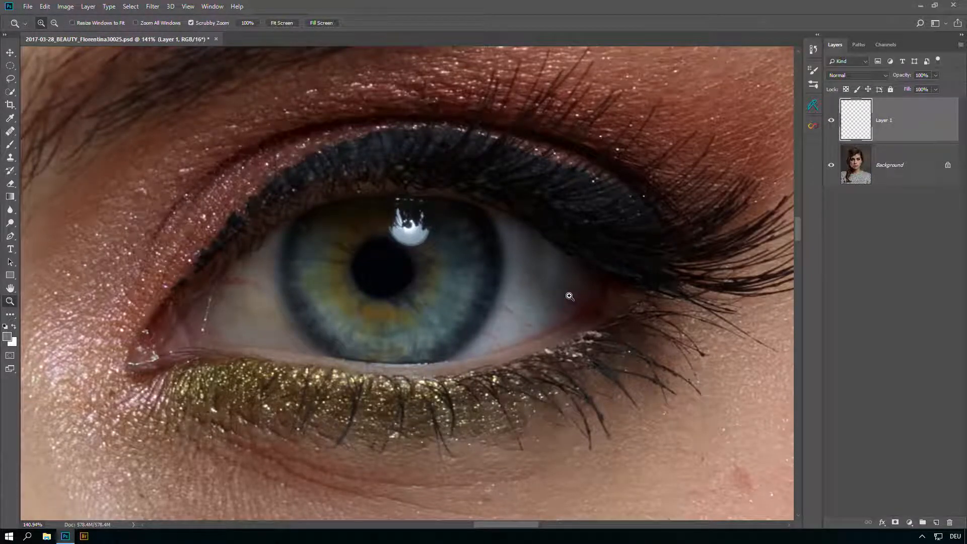
- Heal the long red vein beside the iris in the outer eye white, using the Healing Brush at size 10
drag(554, 313, 498, 365)
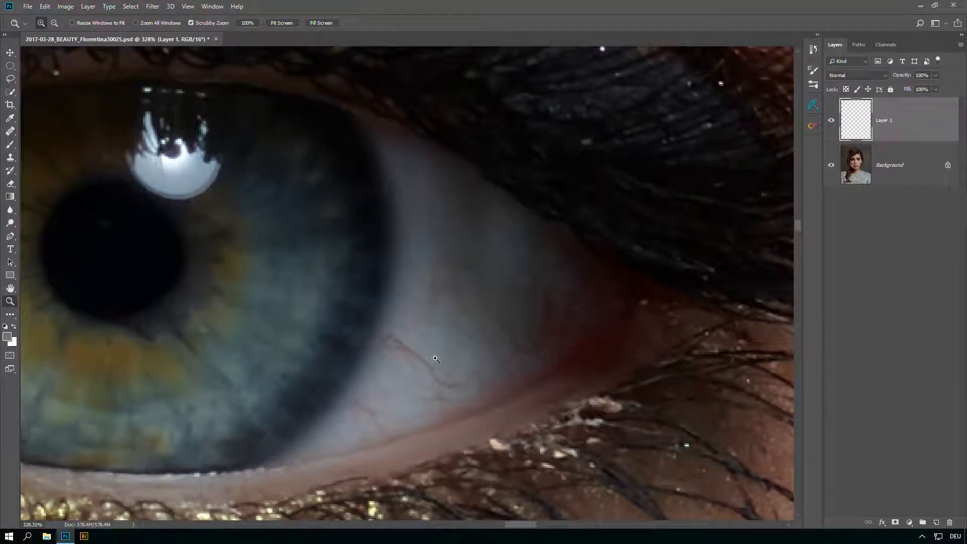
right_click(14, 136)
click(77, 139)
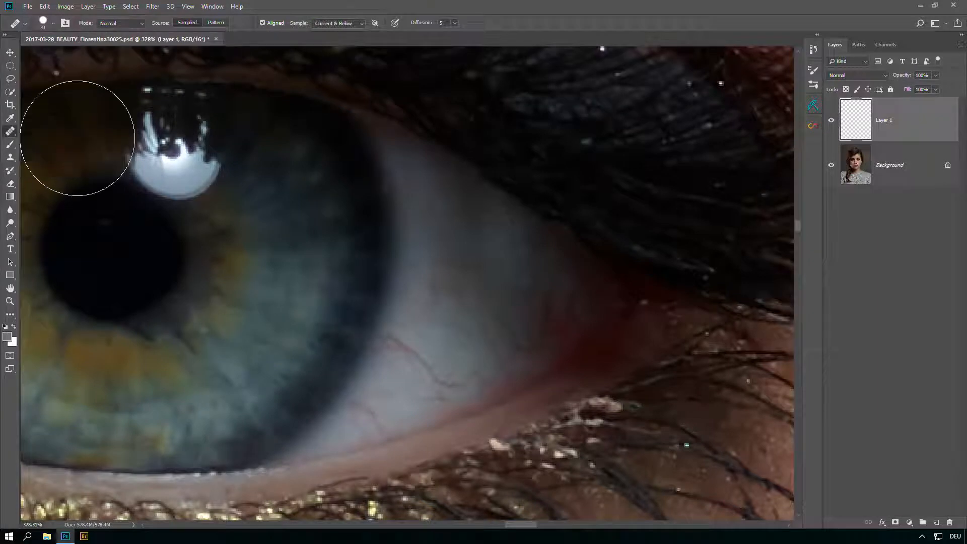
key(bracketleft)
key(bracketleft)
key(bracketleft)
key(bracketleft)
key(bracketleft)
key(bracketleft)
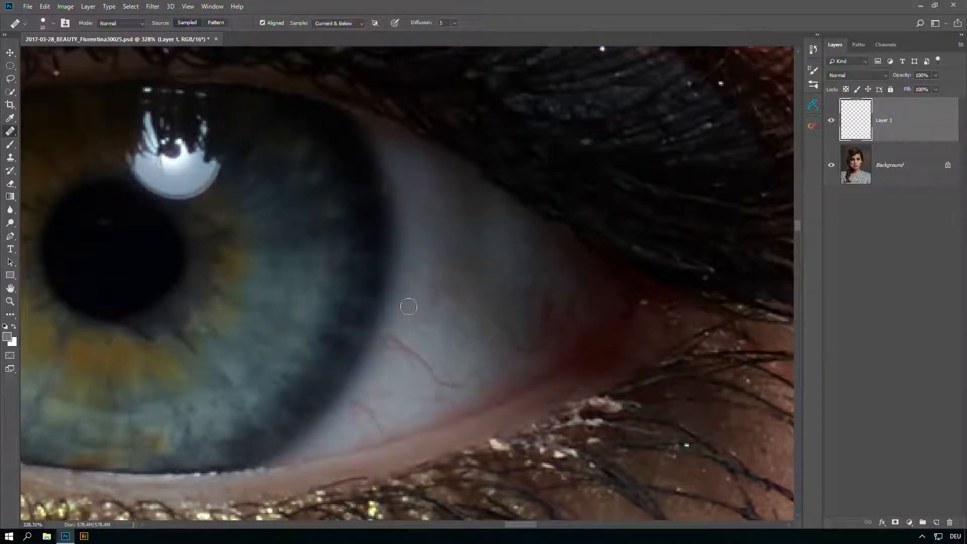
alt+click(399, 317)
mouse_move(391, 341)
mouse_down()
mouse_move(393, 330)
mouse_move(419, 361)
mouse_up()
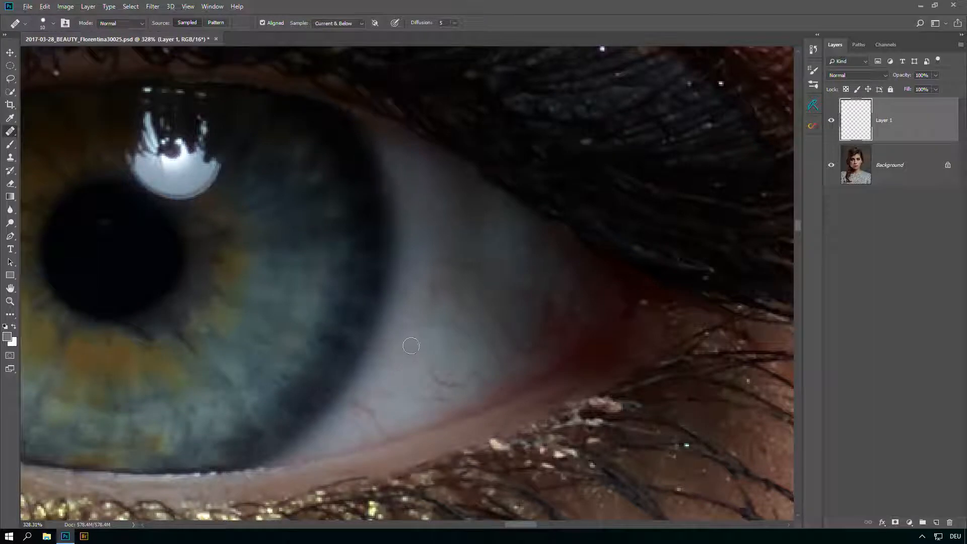
- Heal the short vein near the lower lid and the small blotches along the outer edge of the iris
alt+click(374, 387)
drag(359, 401, 363, 402)
click(429, 315)
drag(428, 309, 424, 276)
key([)
alt+click(419, 203)
drag(418, 184, 426, 192)
drag(467, 261, 478, 269)
click(455, 328)
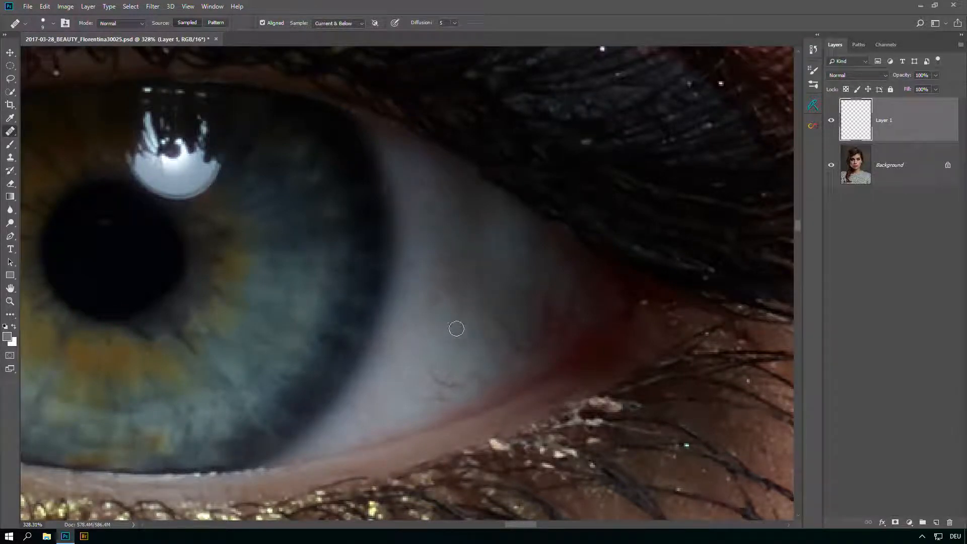
- Heal the remaining fine veins between the outer eye white and the reddish outer corner, resampling clean tone nearby
click(472, 330)
drag(439, 369, 439, 369)
alt+click(475, 351)
click(484, 345)
click(492, 328)
alt+click(503, 295)
click(502, 319)
alt+click(507, 296)
drag(509, 317, 509, 307)
click(510, 334)
click(521, 340)
alt+click(522, 307)
click(551, 304)
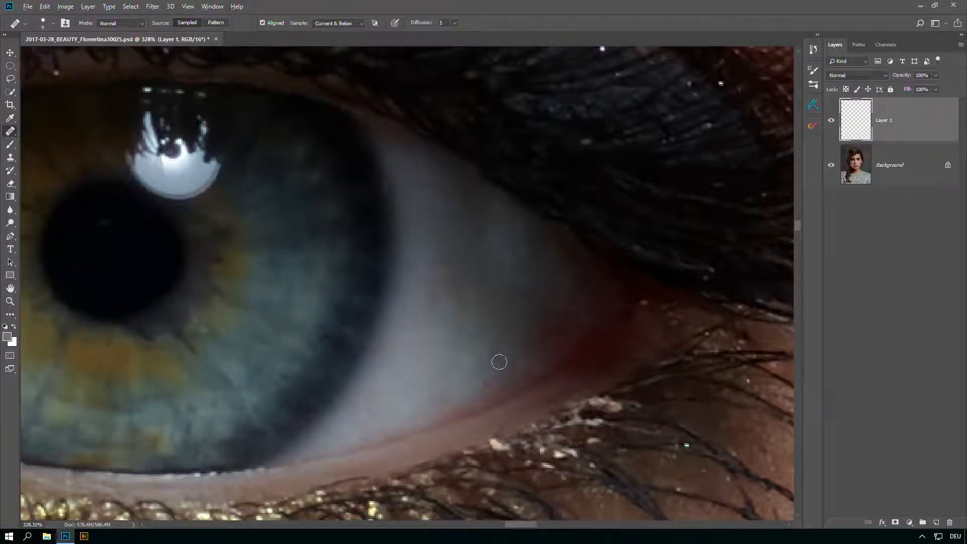
- Smooth the leftover dark spots and uneven patches across the outer eye white with the Healing Brush
alt+click(495, 353)
drag(494, 367, 495, 370)
alt+click(520, 329)
mouse_move(516, 315)
mouse_down()
mouse_move(503, 295)
mouse_move(489, 296)
mouse_move(487, 269)
mouse_up()
alt+click(492, 321)
click(489, 289)
alt+click(422, 241)
mouse_move(424, 259)
mouse_down()
mouse_move(431, 252)
mouse_move(415, 290)
mouse_up()
alt+click(424, 309)
drag(403, 378, 591, 321)
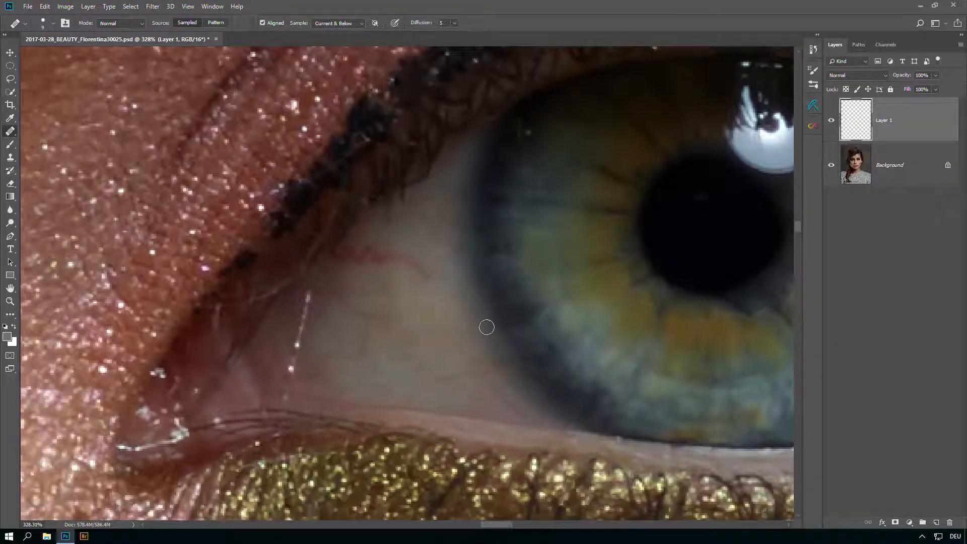
- Heal the red veins and discoloured spots in the inner eye white between the tear duct and the iris
alt+click(498, 353)
mouse_move(506, 364)
mouse_down()
mouse_move(486, 358)
mouse_move(469, 373)
mouse_up()
mouse_move(410, 253)
mouse_down()
mouse_move(396, 267)
mouse_move(398, 237)
mouse_move(377, 253)
mouse_up()
alt+click(375, 271)
alt+click(374, 340)
drag(354, 306, 351, 299)
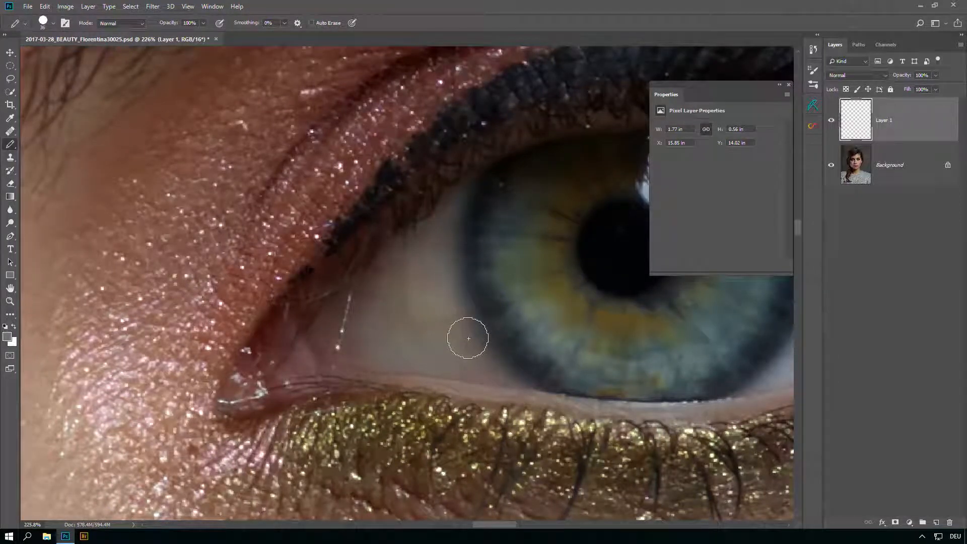
- Lasso the yellowish patch in the inner eye white and add a Curves adjustment layer masked to it
key(l)
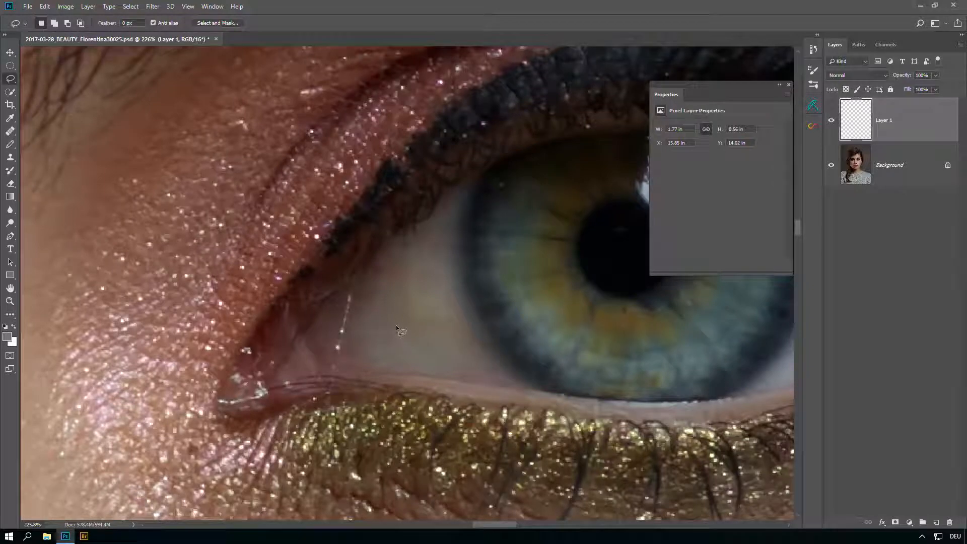
mouse_move(430, 342)
mouse_down()
mouse_move(447, 297)
mouse_move(432, 272)
mouse_move(408, 265)
mouse_move(392, 296)
mouse_move(396, 327)
mouse_up()
click(909, 522)
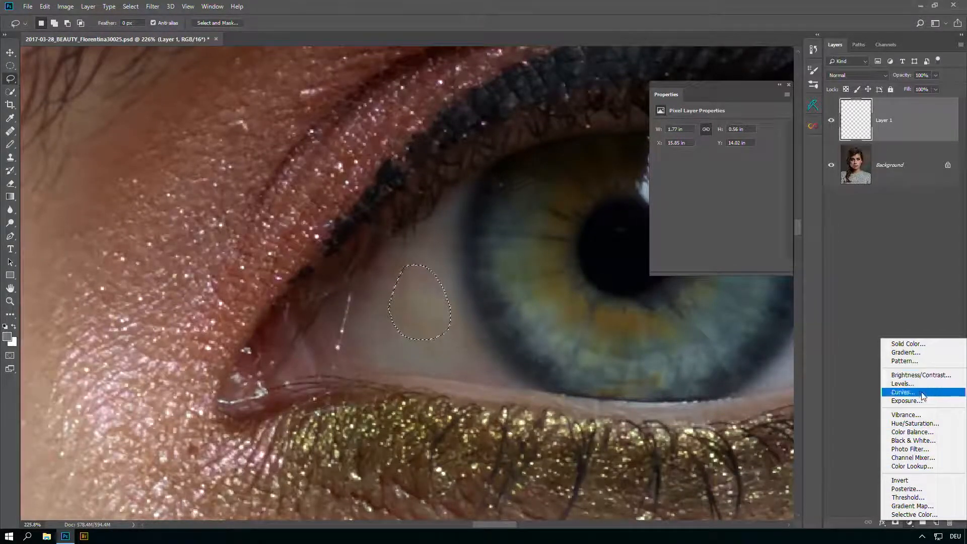
click(903, 392)
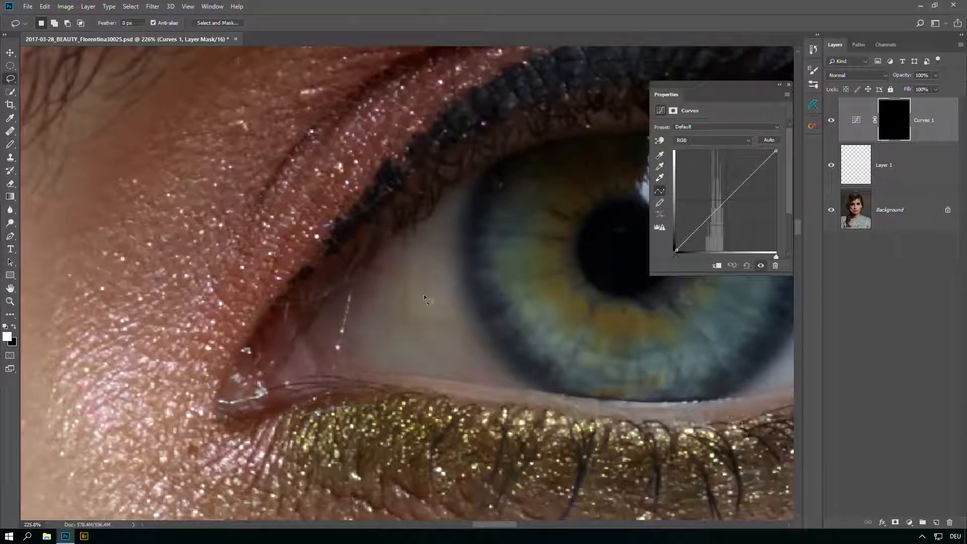
- Raise the Blue channel curve at the tone sampled from the masked patch to neutralise its yellow tint
mouse_move(730, 190)
mouse_down()
mouse_move(715, 171)
mouse_move(738, 212)
mouse_move(724, 186)
mouse_up()
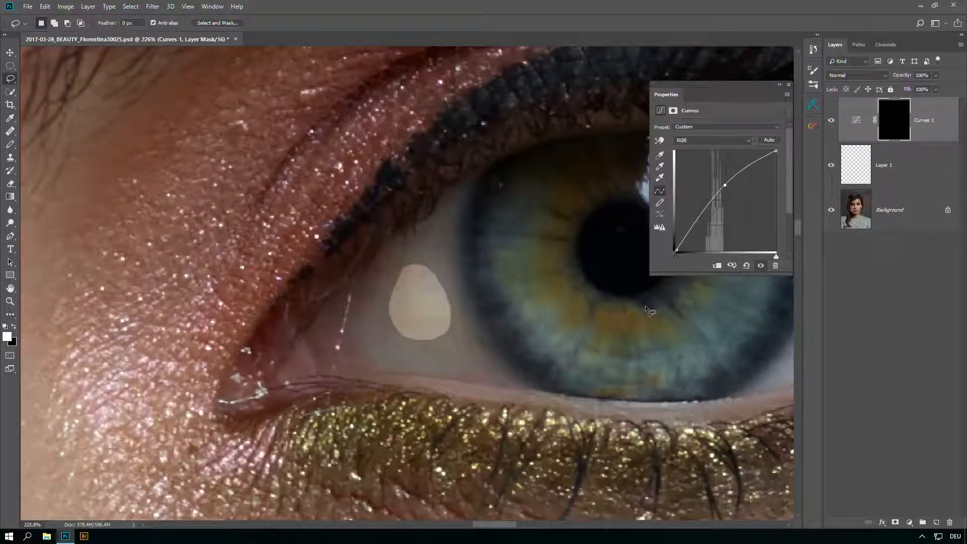
drag(725, 185, 638, 305)
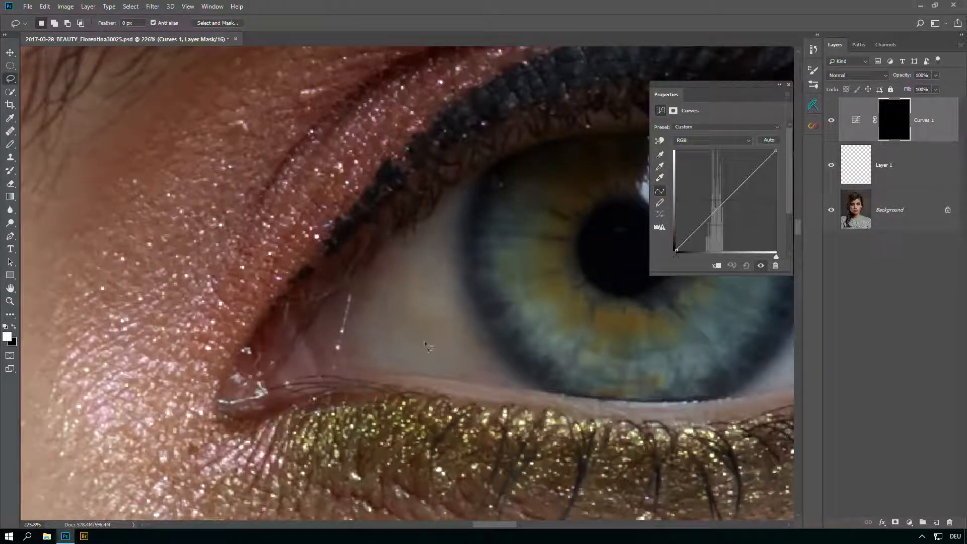
click(688, 145)
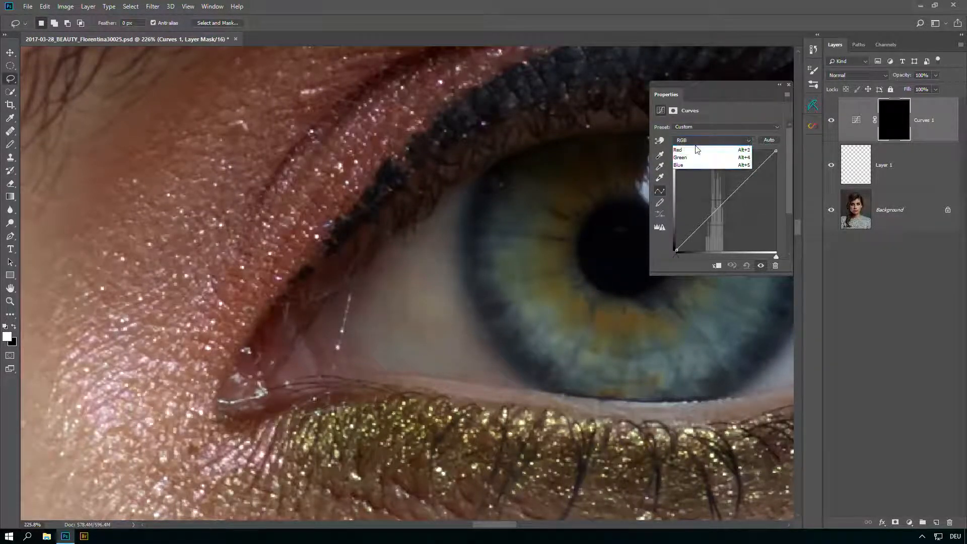
click(703, 172)
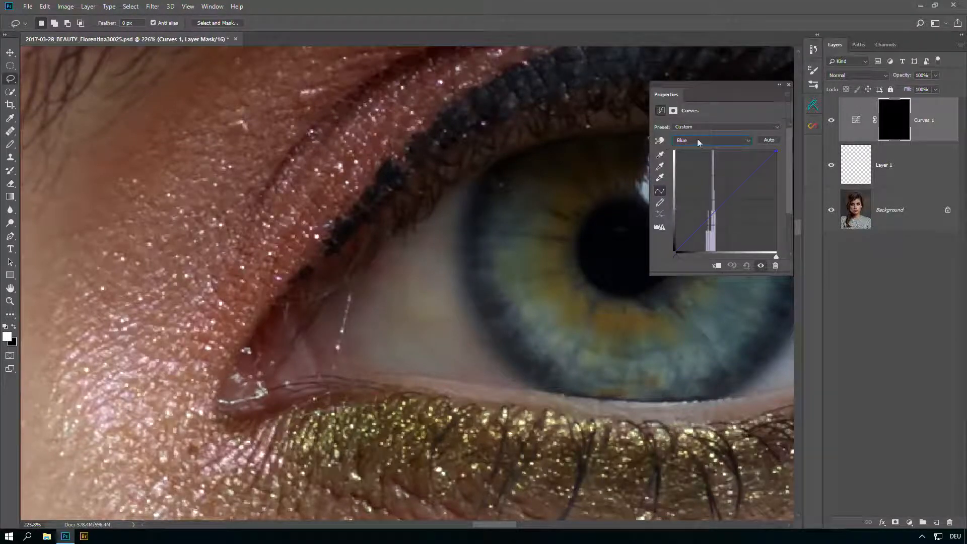
click(660, 141)
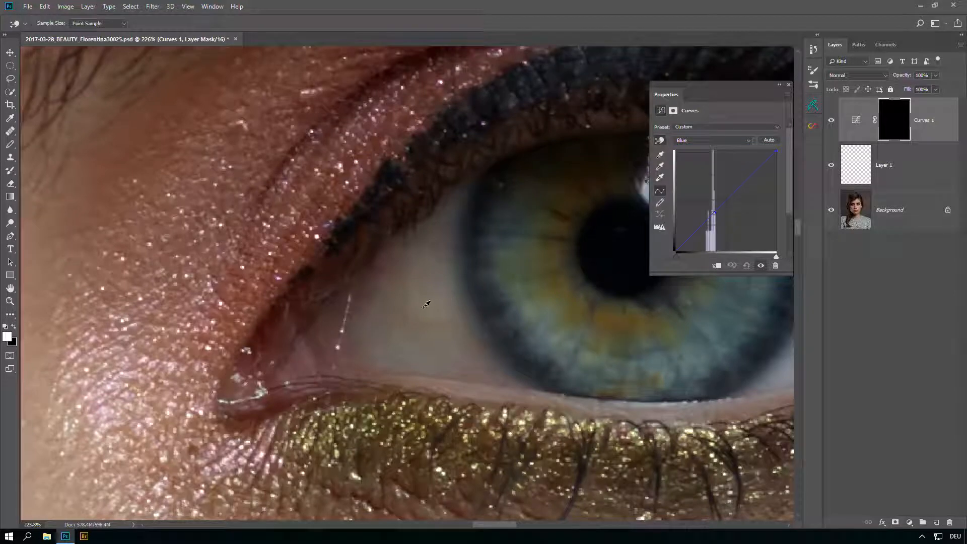
drag(426, 305, 431, 292)
- Delete the Curves layer's mask and replace it with a fully black mask
click(896, 120)
key(l)
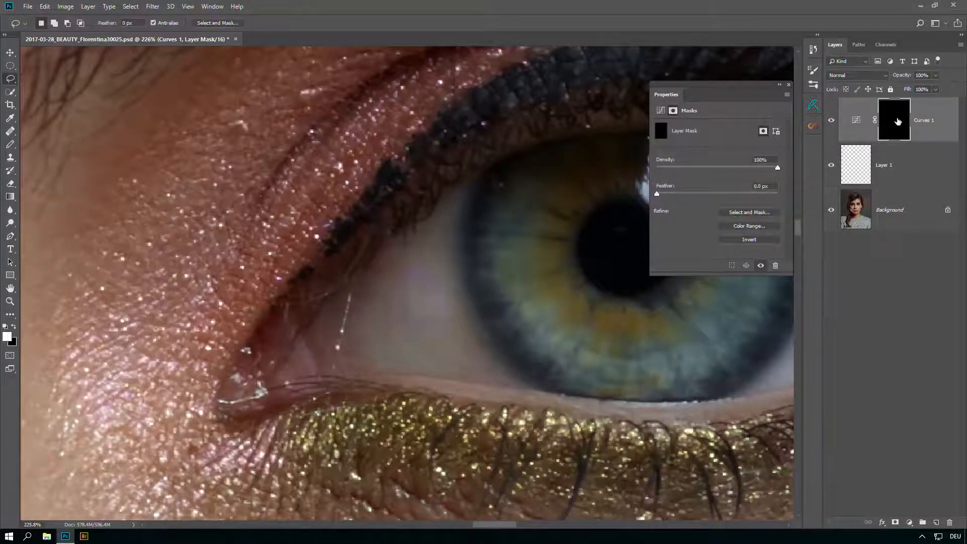
drag(892, 119, 948, 522)
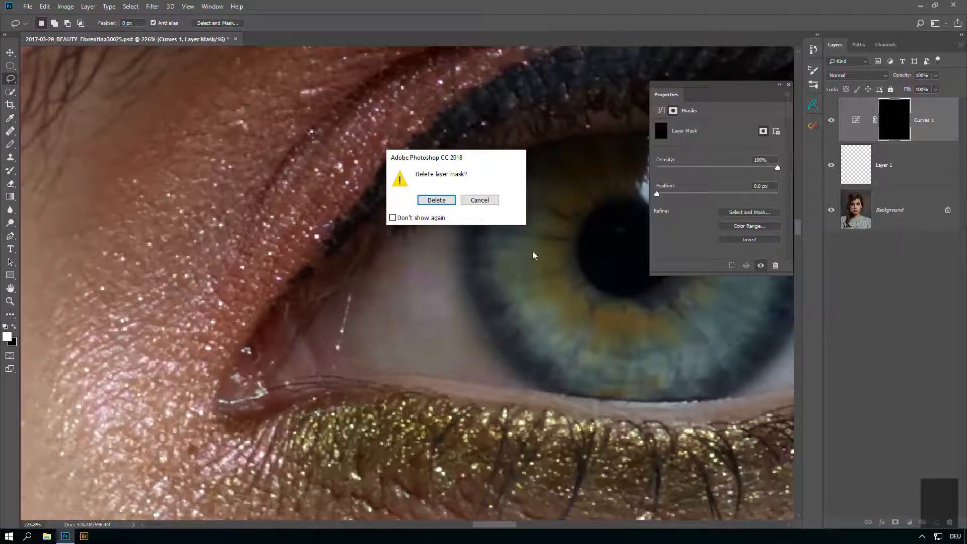
click(437, 200)
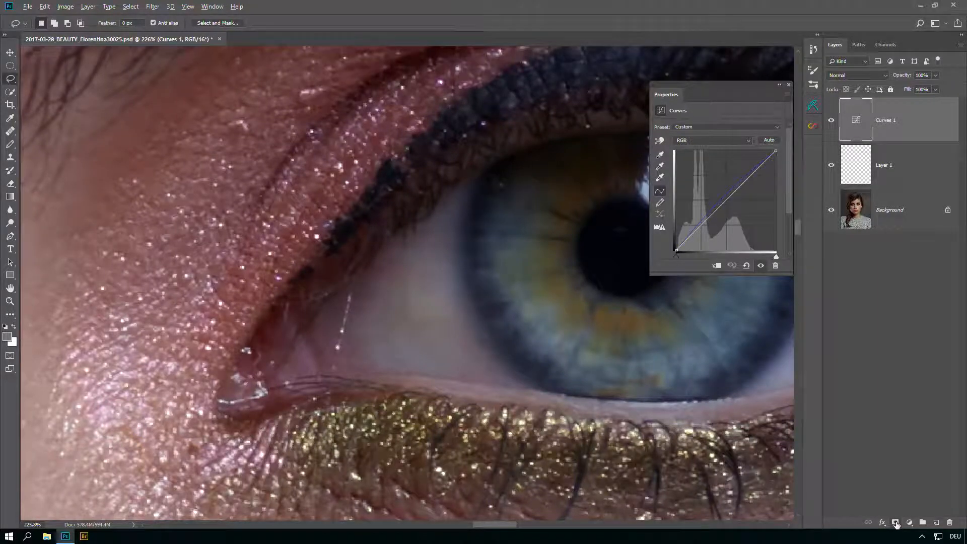
alt+click(896, 523)
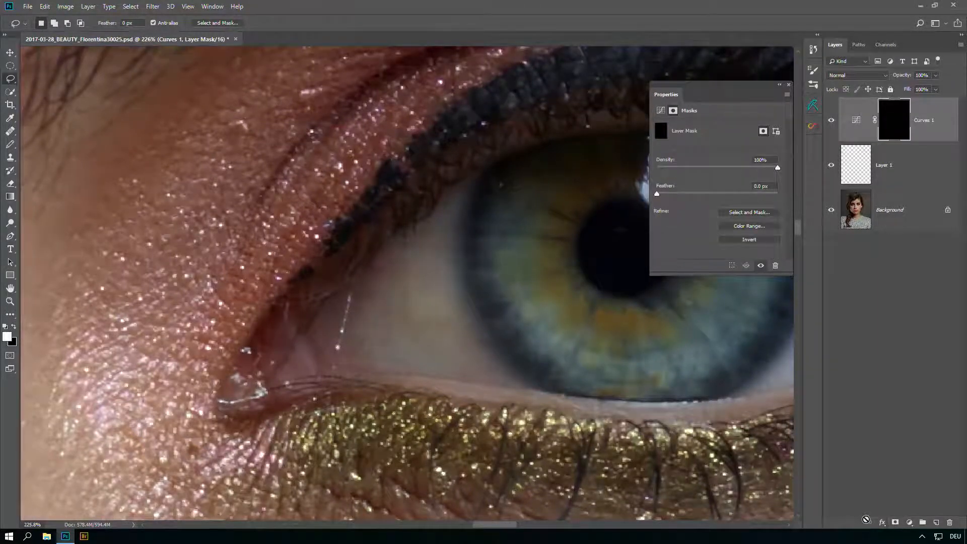
- Paint white on the Curves mask over the yellowish inner eye white with a small soft brush at 7% flow
key(b)
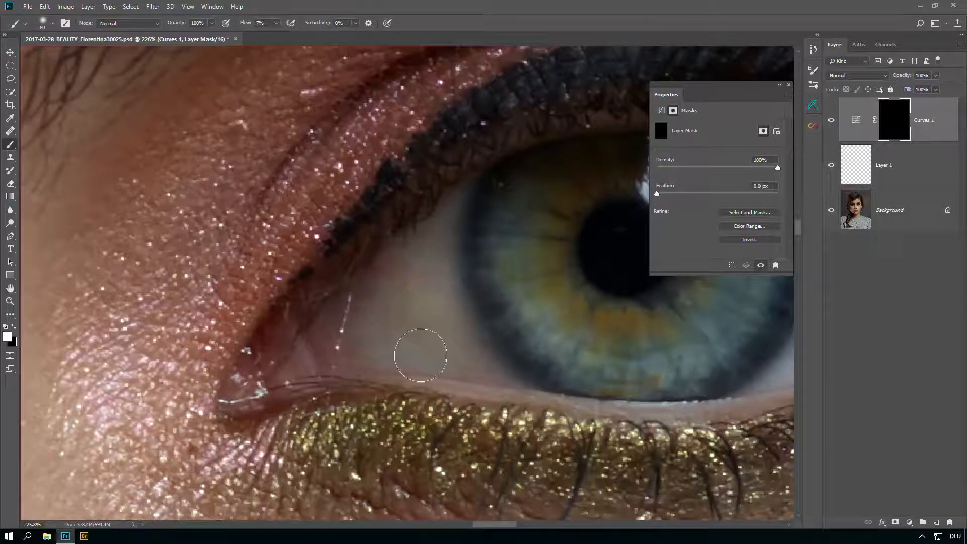
key(bracketleft)
key(bracketleft)
mouse_move(435, 320)
mouse_down()
mouse_move(404, 303)
mouse_move(421, 334)
mouse_up()
key(bracketleft)
key(bracketleft)
mouse_move(626, 313)
mouse_down()
mouse_move(309, 342)
mouse_move(415, 367)
mouse_move(633, 354)
mouse_up()
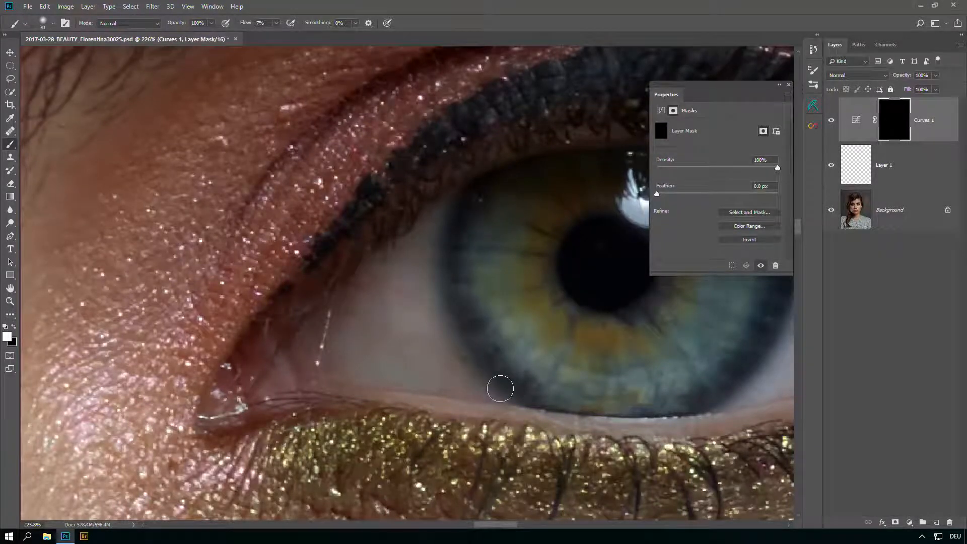
- Compare the eye with and without the Curves correction and check the result at different magnifications
click(831, 122)
click(831, 123)
click(832, 126)
click(831, 129)
key(z)
mouse_move(518, 316)
mouse_down()
mouse_move(481, 360)
mouse_move(472, 391)
mouse_up()
key(b)
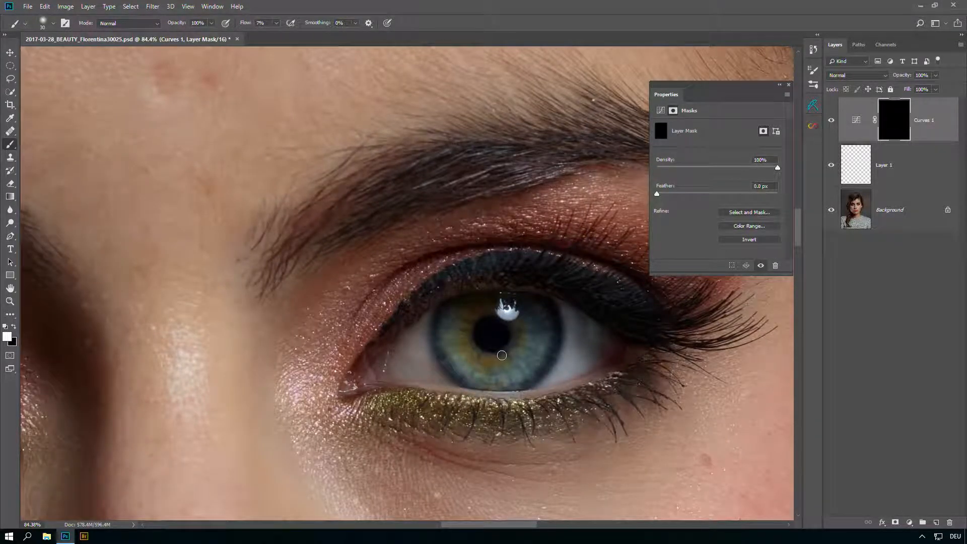
key(z)
drag(503, 357, 514, 355)
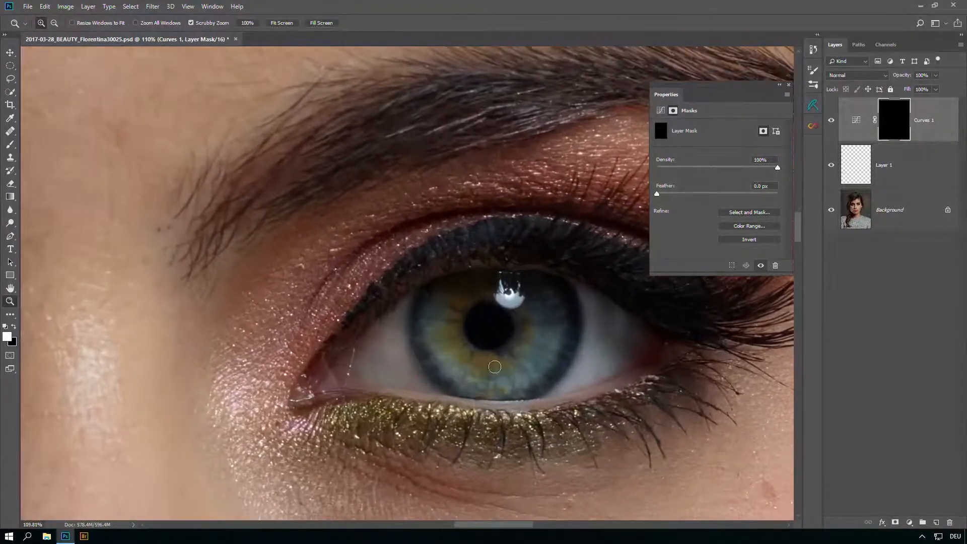
- Lasso the patch of inner eye white below the upper lashes and add a second Curves adjustment layer masked to it
key(b)
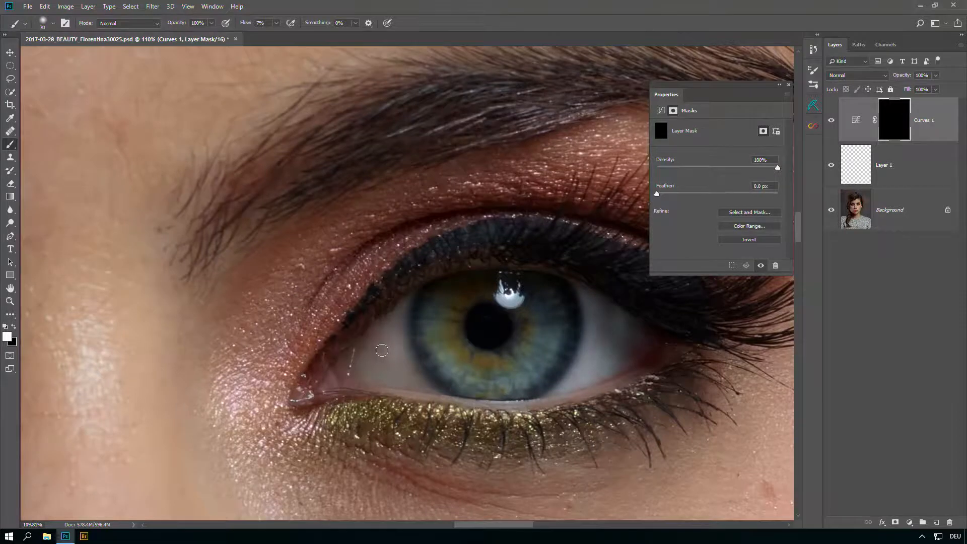
scroll(382, 350, up, 5)
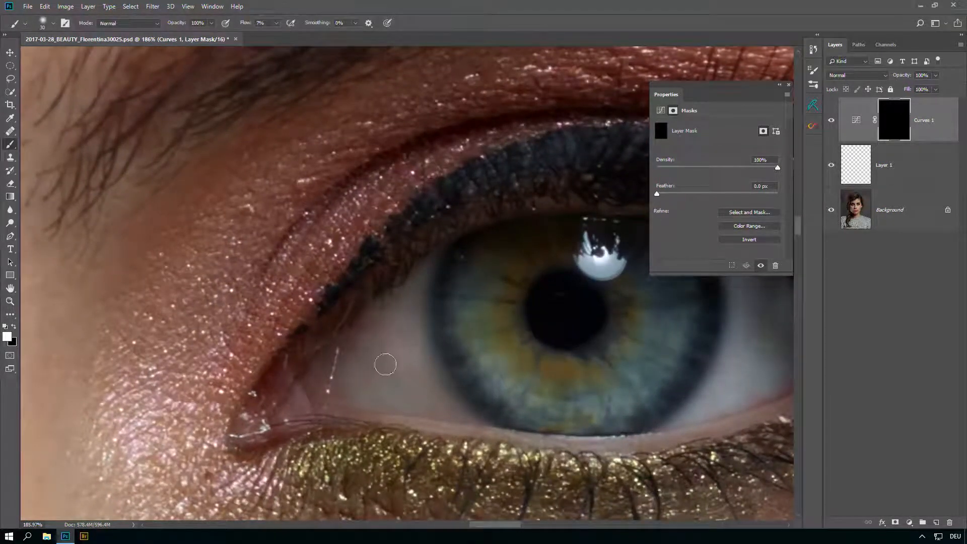
scroll(377, 332, up, 3)
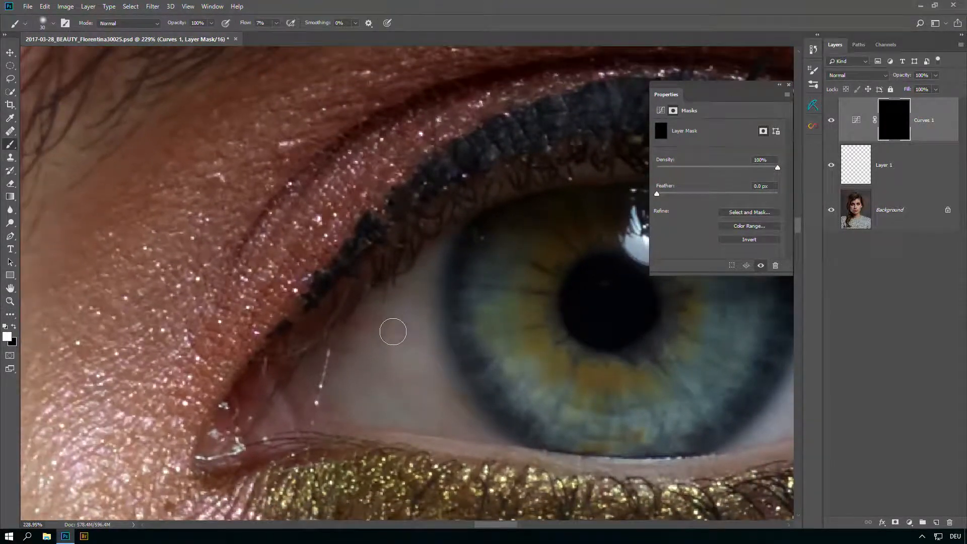
key(l)
mouse_move(356, 327)
mouse_down()
mouse_move(376, 331)
mouse_move(386, 314)
mouse_move(353, 322)
mouse_up()
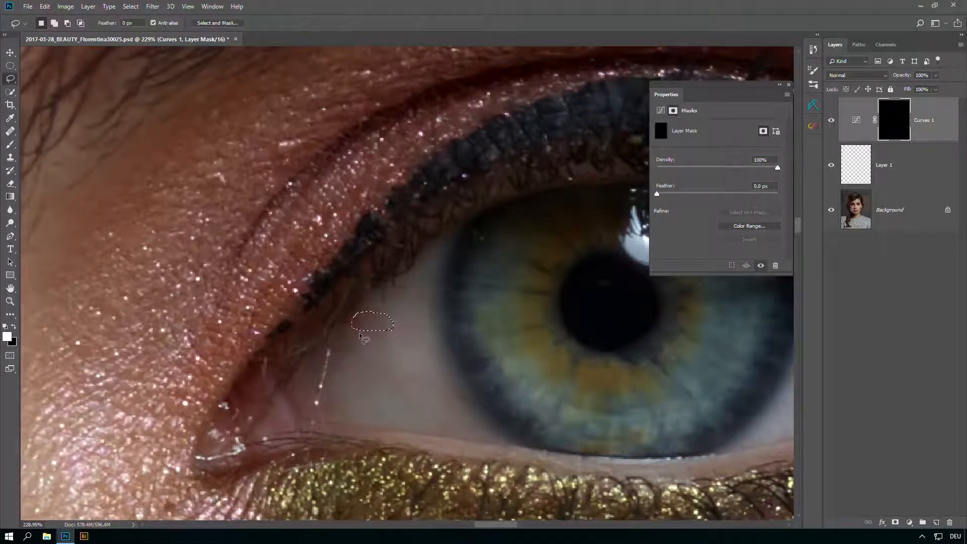
click(909, 523)
click(922, 393)
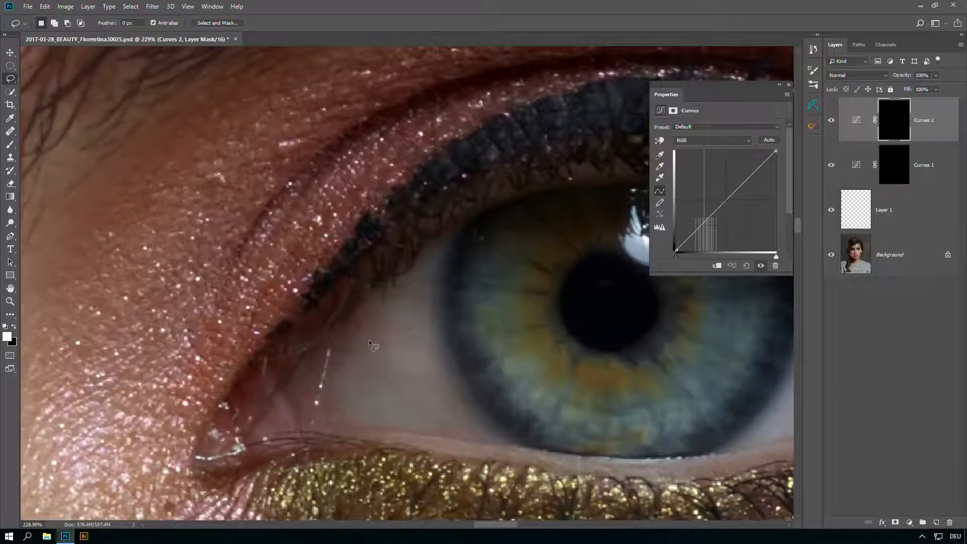
- Reduce red in the second Curves layer by targeting the inner eye white, and fine-tune the brightness there on its RGB curve
click(711, 141)
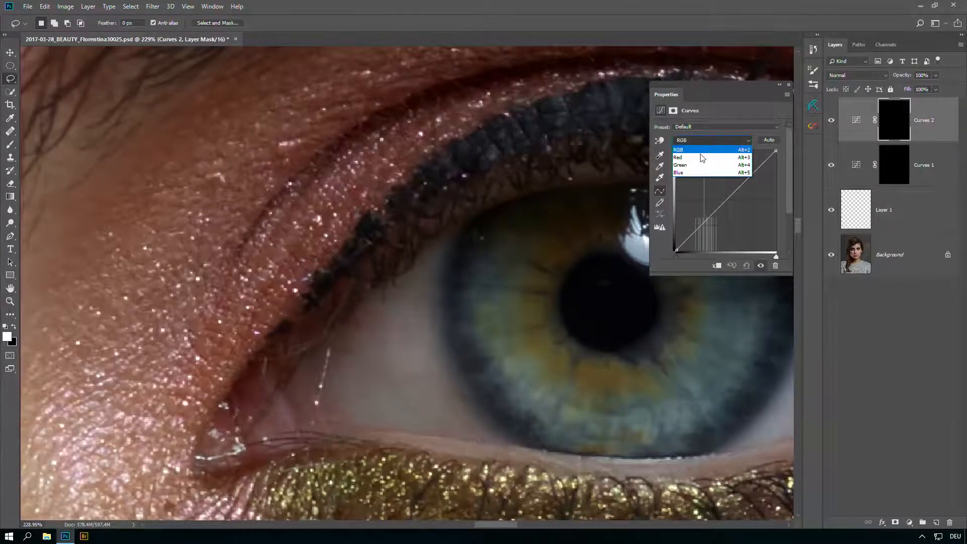
click(700, 157)
click(660, 141)
click(381, 324)
drag(380, 328, 380, 326)
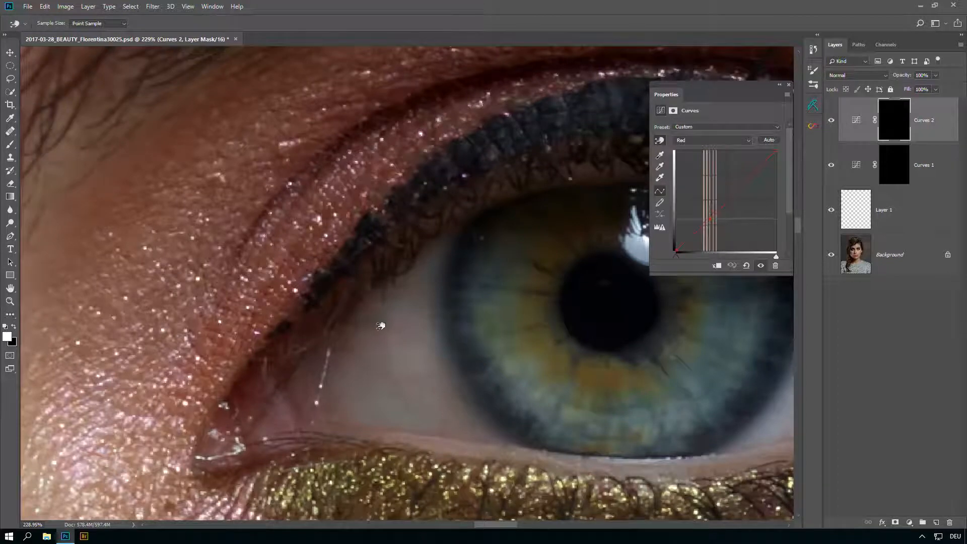
click(686, 142)
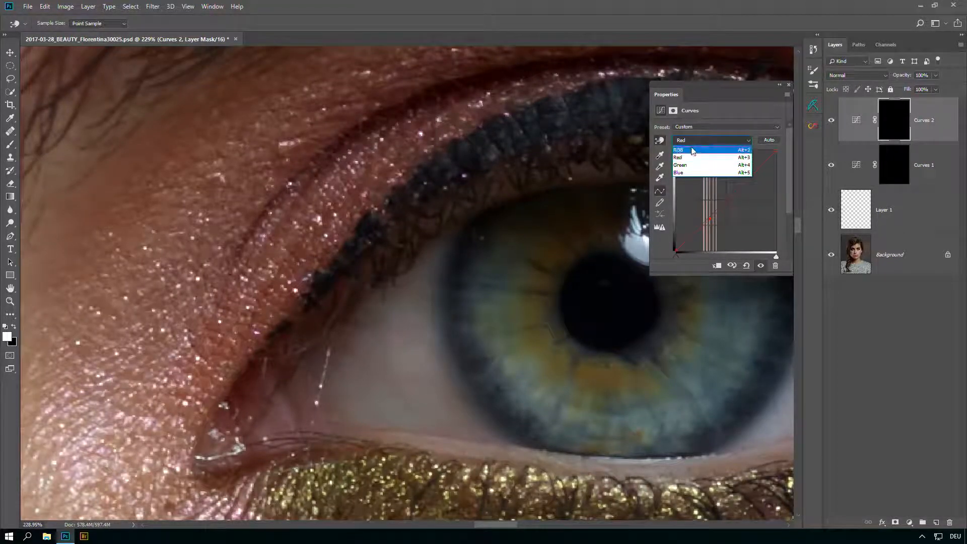
click(740, 150)
drag(376, 320, 383, 321)
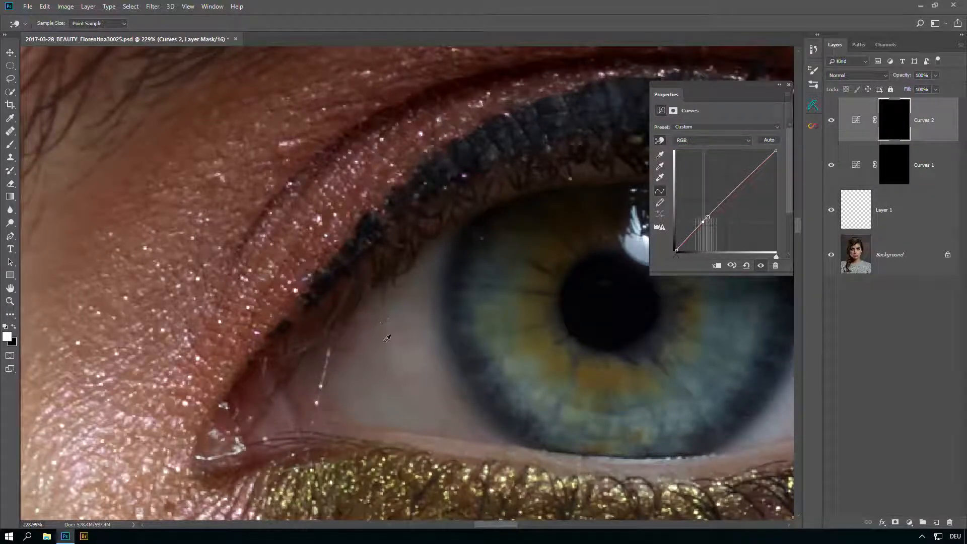
- Delete the second Curves layer's mask and replace it with a fully black mask
click(893, 126)
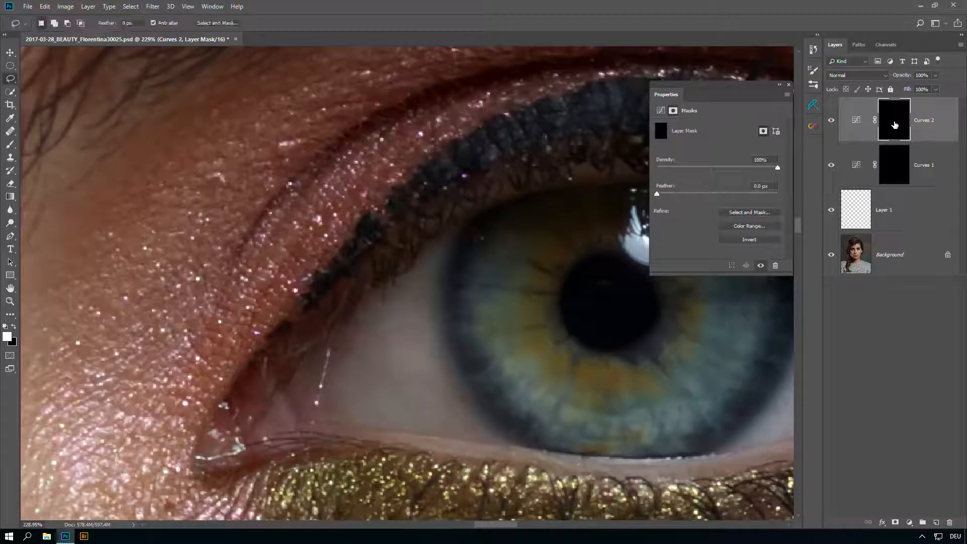
drag(895, 125, 949, 520)
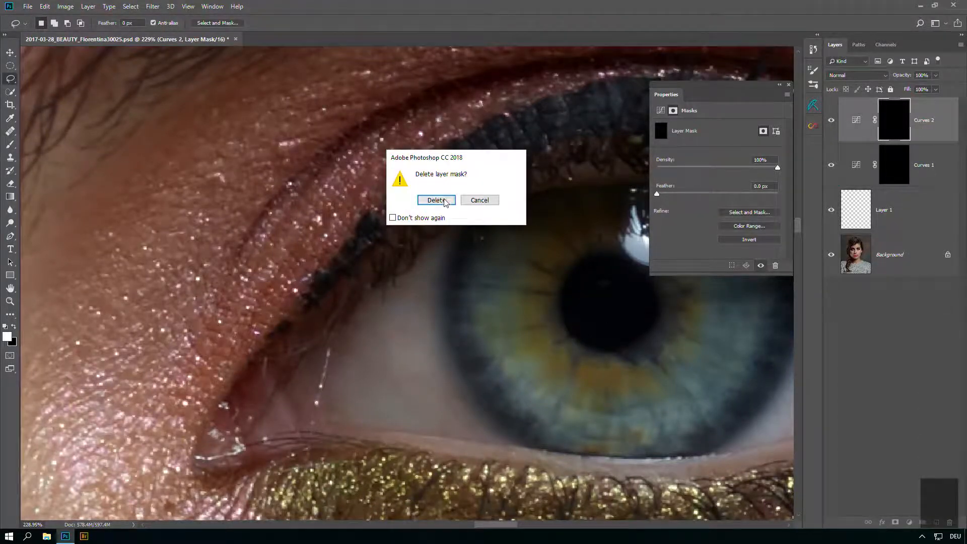
key(Return)
alt+click(895, 522)
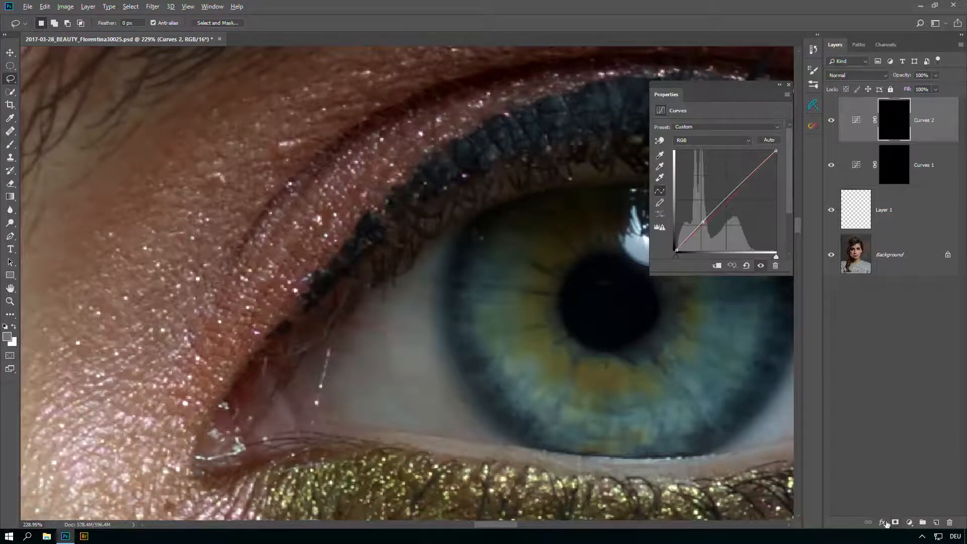
- Paint white on the second Curves mask over the reddish parts of the eye white with a 20 px soft brush at 7% flow
key(b)
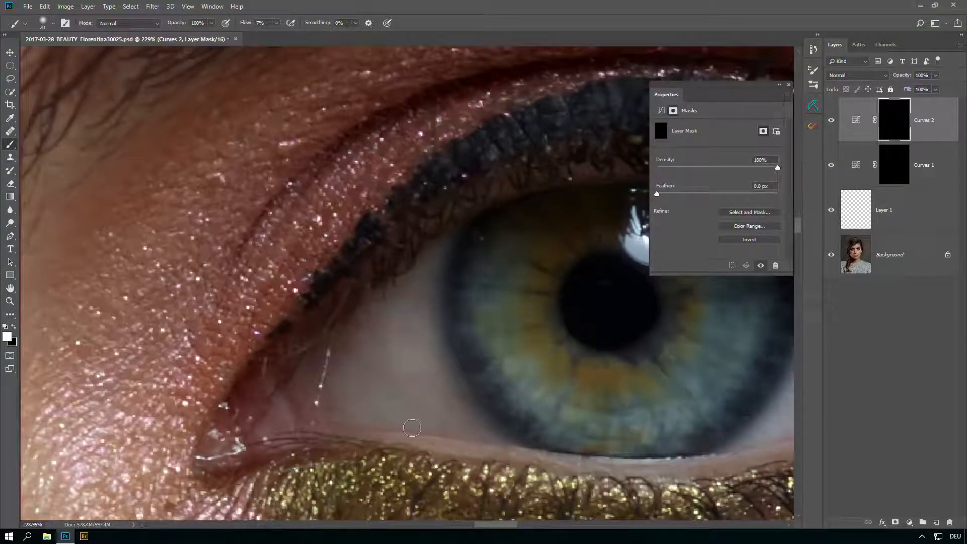
mouse_move(499, 441)
mouse_down()
mouse_move(427, 428)
mouse_move(481, 440)
mouse_move(422, 427)
mouse_up()
mouse_move(349, 322)
mouse_down()
mouse_move(363, 308)
mouse_move(349, 321)
mouse_move(393, 330)
mouse_move(410, 292)
mouse_move(394, 295)
mouse_move(396, 359)
mouse_up()
drag(543, 383, 469, 369)
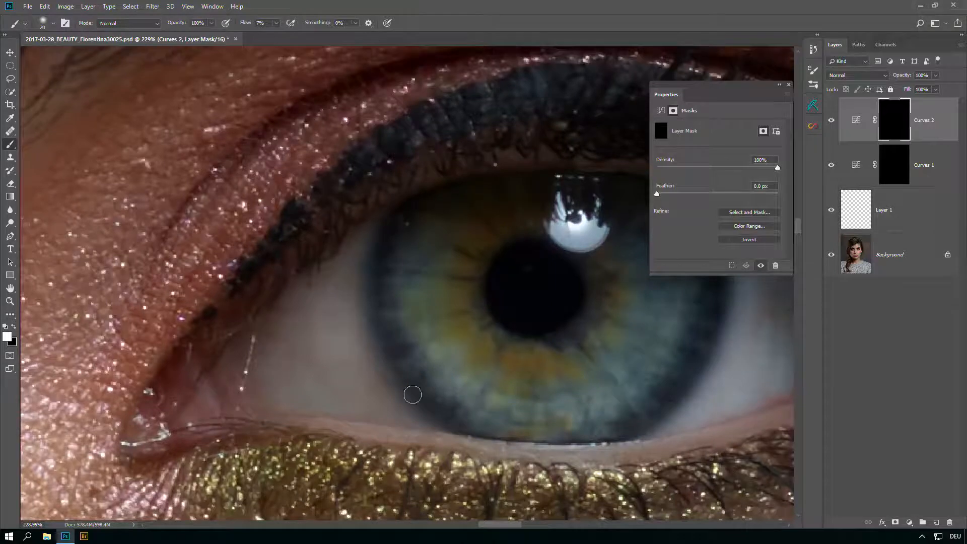
drag(596, 330, 370, 317)
drag(464, 360, 611, 363)
- Compare the eye with and without the second Curves correction and check the whole eye at a lower magnification
click(832, 122)
click(832, 121)
click(832, 121)
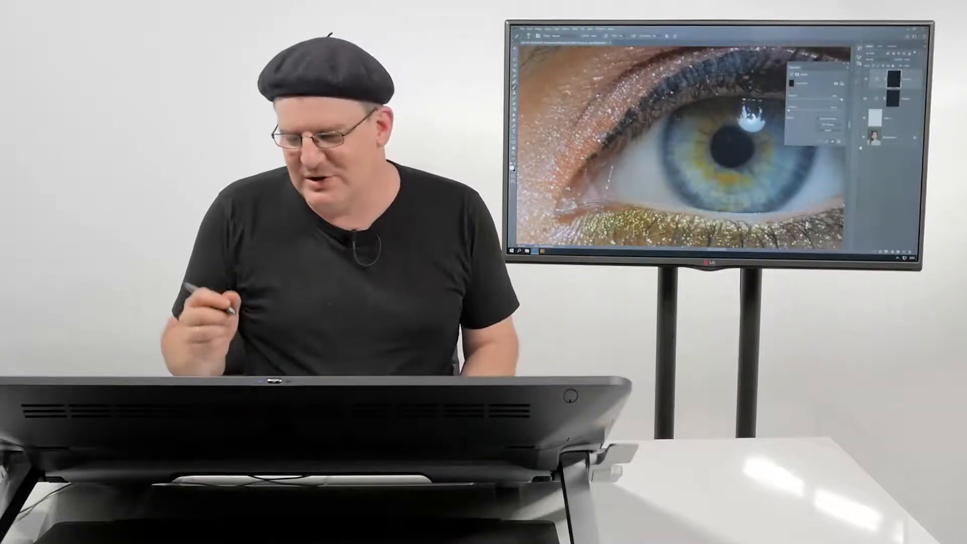
click(848, 65)
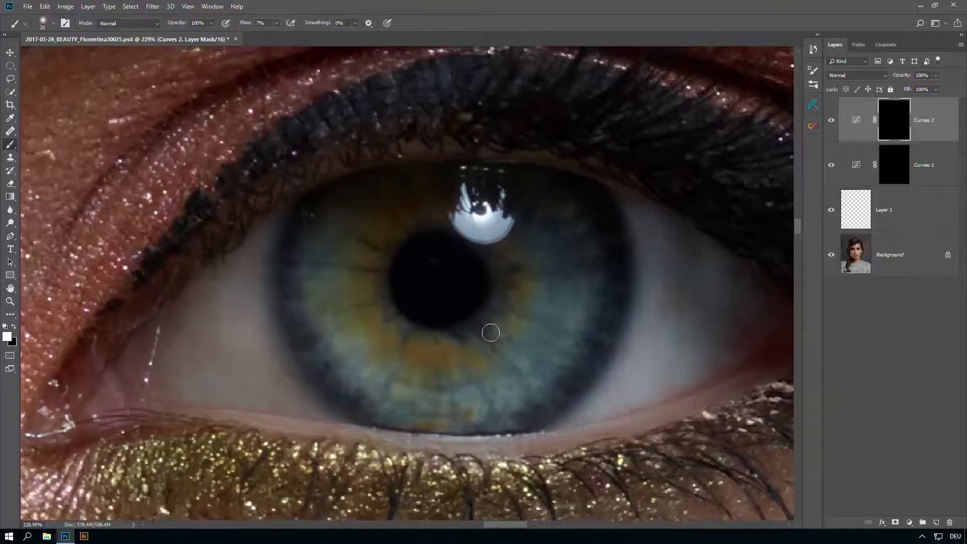
scroll(477, 337, down, 3)
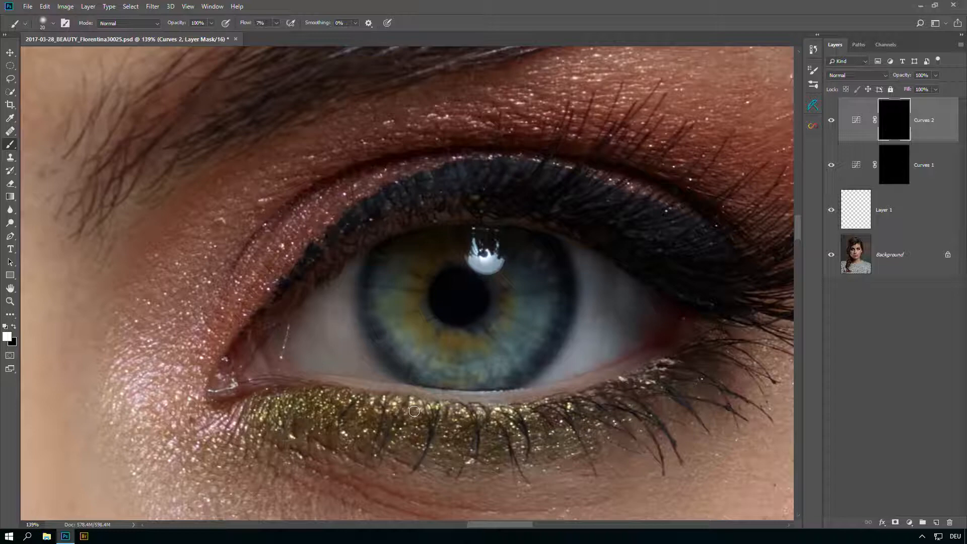
- Add a new empty layer above the Curves layers and set its blend mode to Linear Light
click(937, 523)
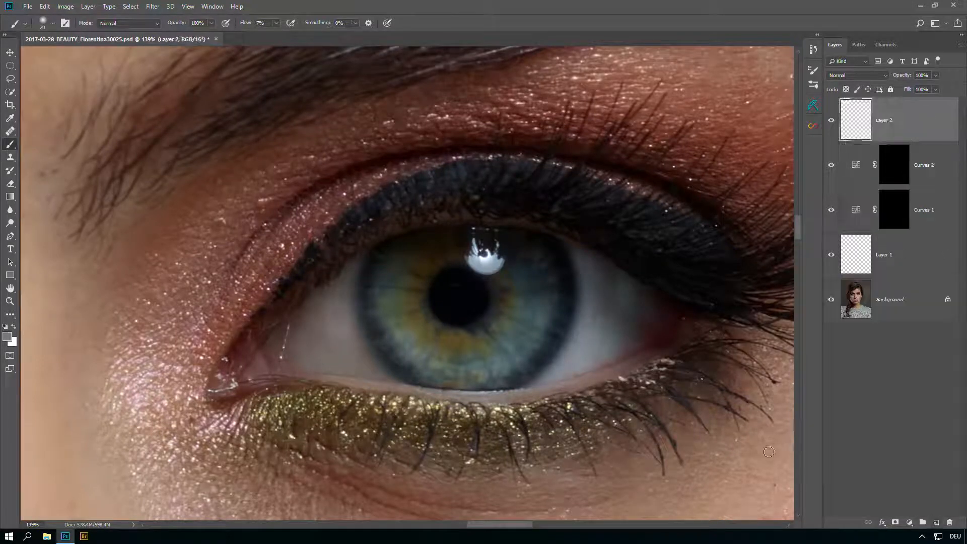
click(856, 75)
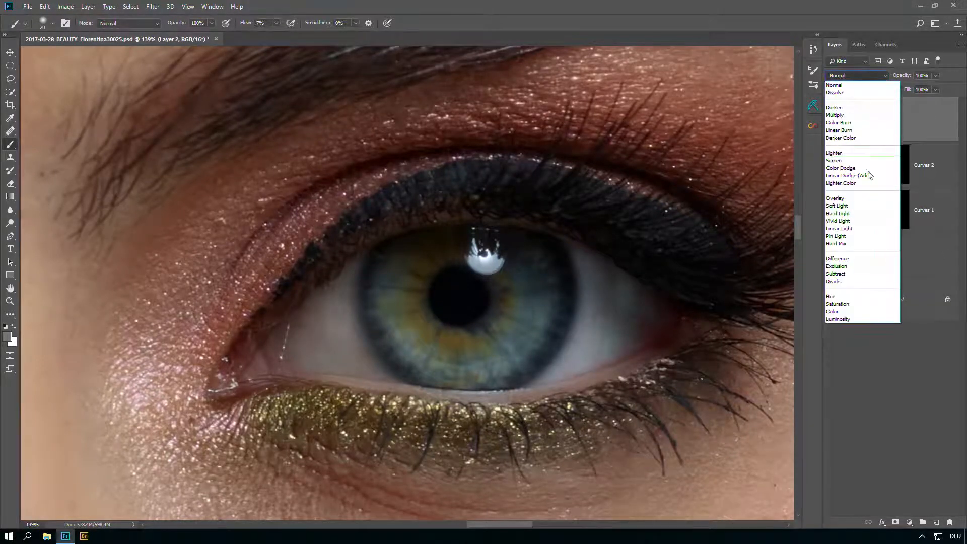
click(869, 207)
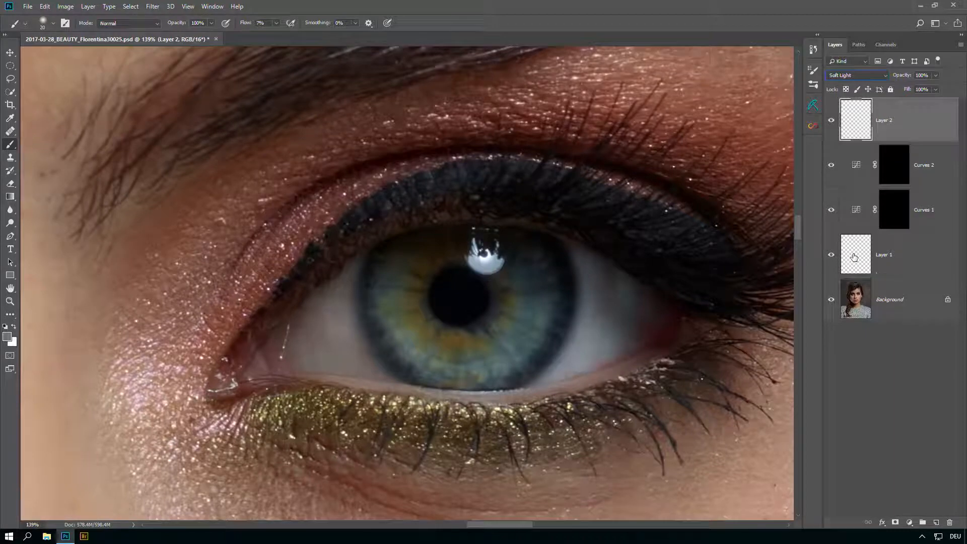
click(813, 106)
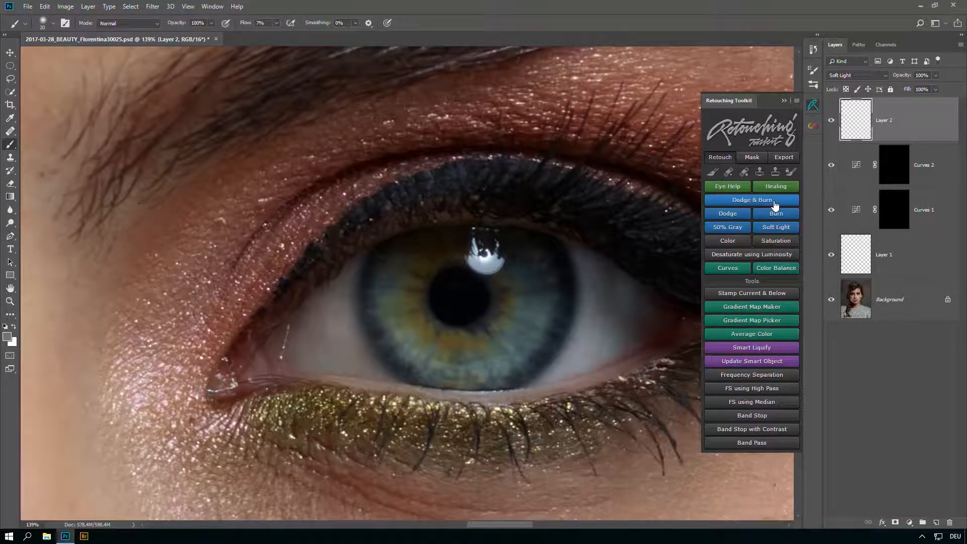
click(814, 105)
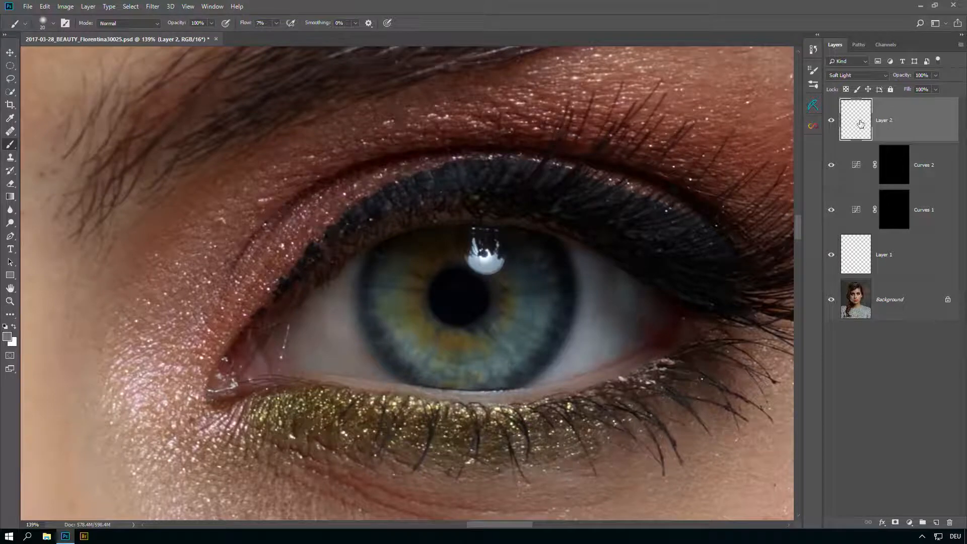
click(863, 75)
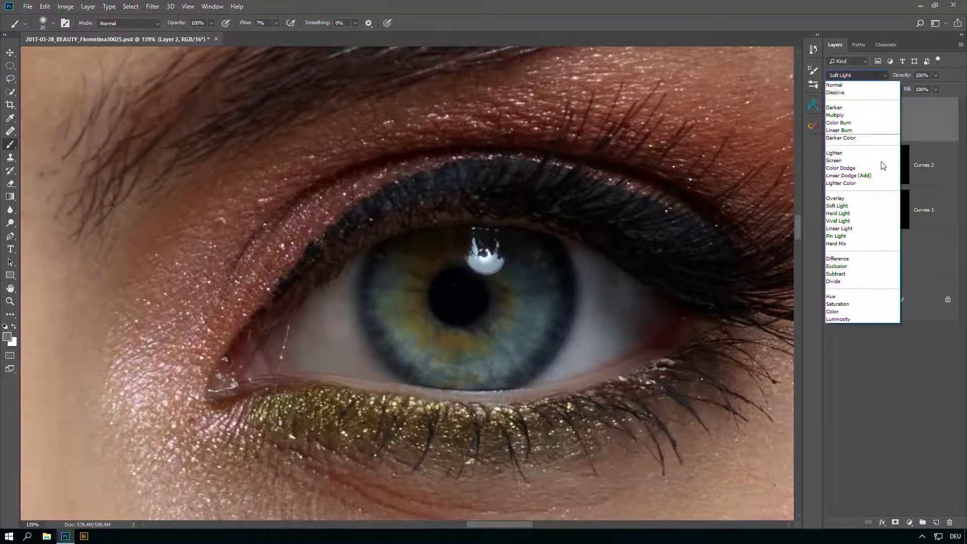
click(867, 228)
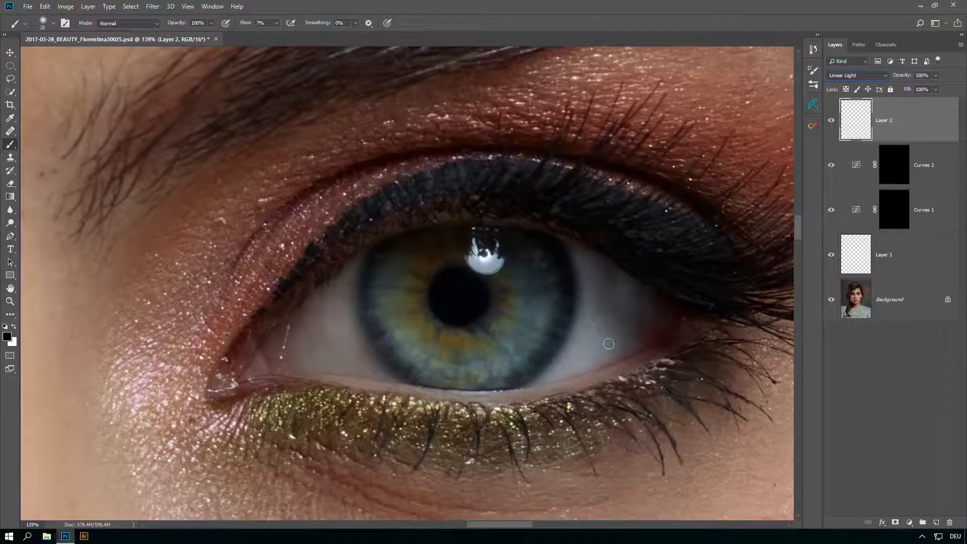
click(897, 369)
click(857, 120)
key(bracketright)
key(alt+w)
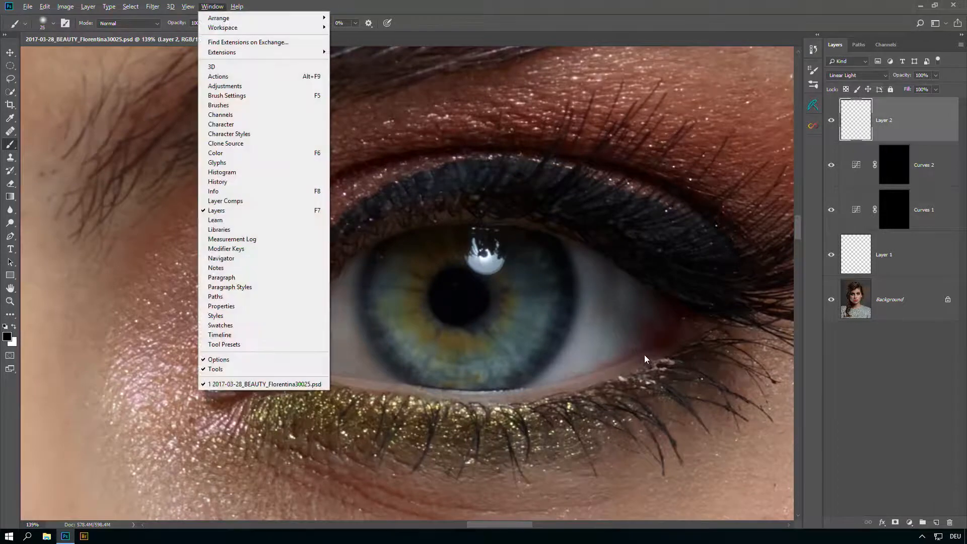
double_click(578, 11)
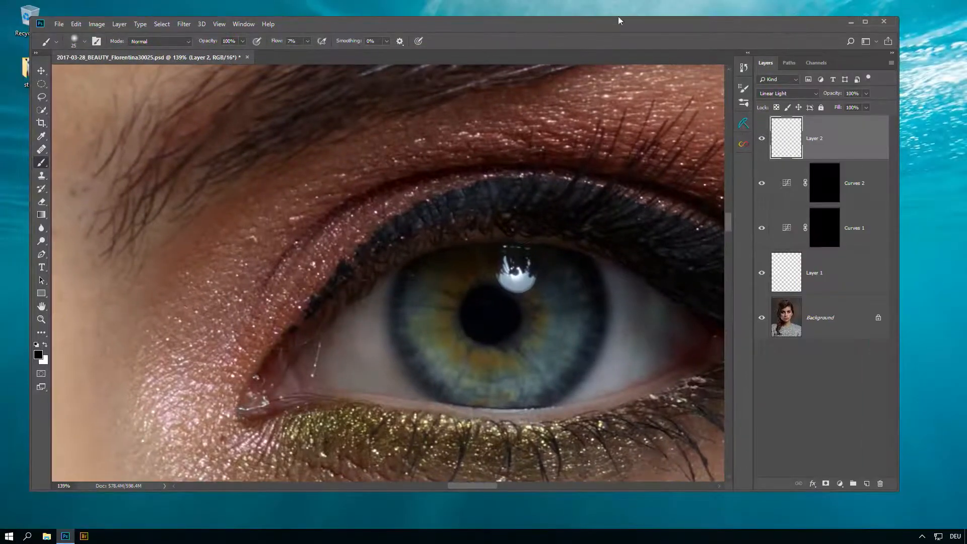
click(865, 22)
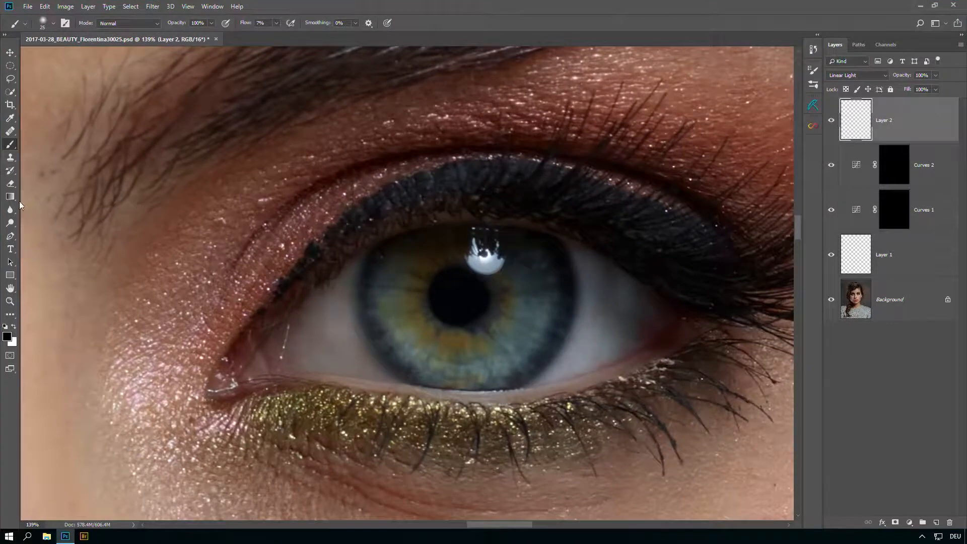
- Paint black shading over the outer and inner corners of the eye white with a 69 px soft brush at 4% flow
right_click(11, 145)
click(67, 144)
click(53, 24)
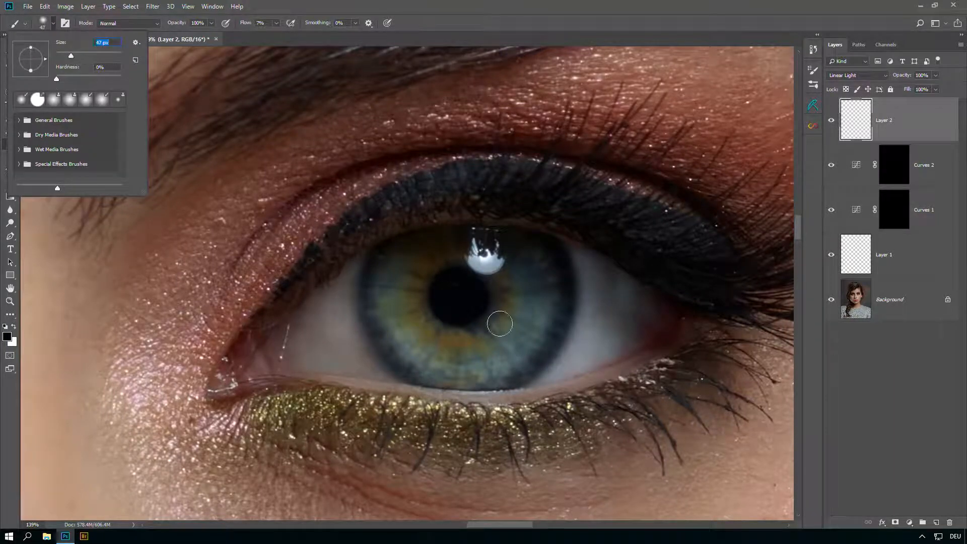
drag(69, 55, 72, 53)
click(263, 22)
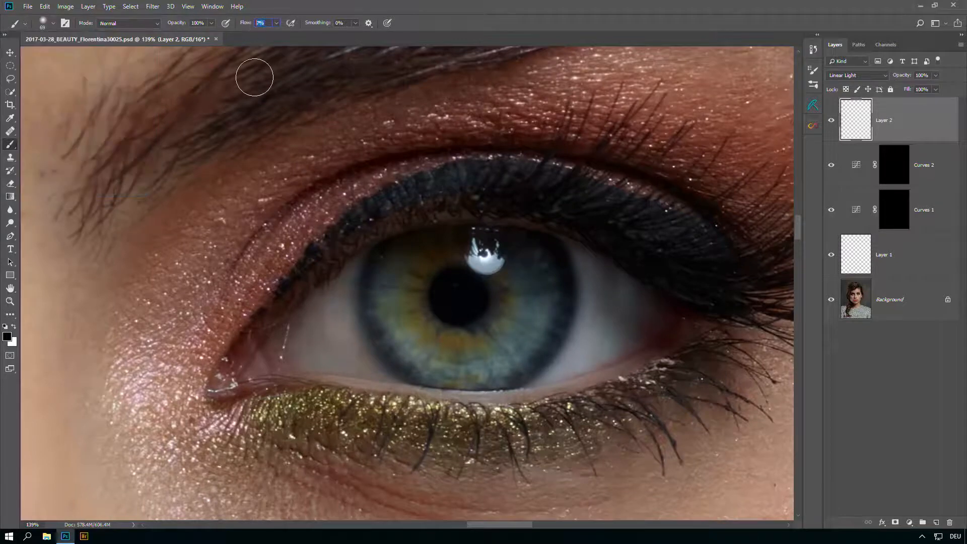
mouse_move(595, 362)
mouse_down()
mouse_move(619, 339)
mouse_move(654, 269)
mouse_move(676, 321)
mouse_move(654, 322)
mouse_up()
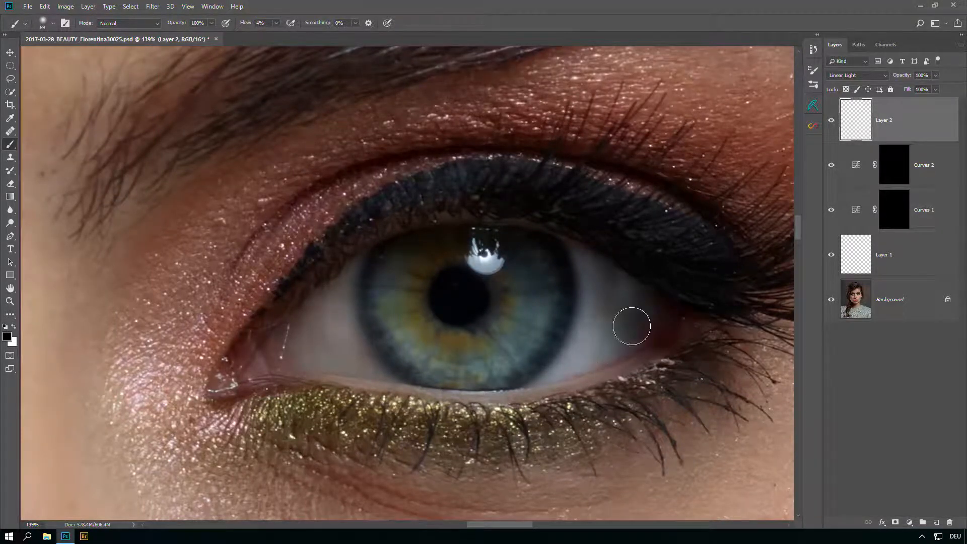
mouse_move(284, 327)
mouse_down()
mouse_move(289, 347)
mouse_move(328, 376)
mouse_up()
mouse_move(302, 311)
mouse_down()
mouse_move(305, 332)
mouse_move(359, 408)
mouse_move(303, 341)
mouse_up()
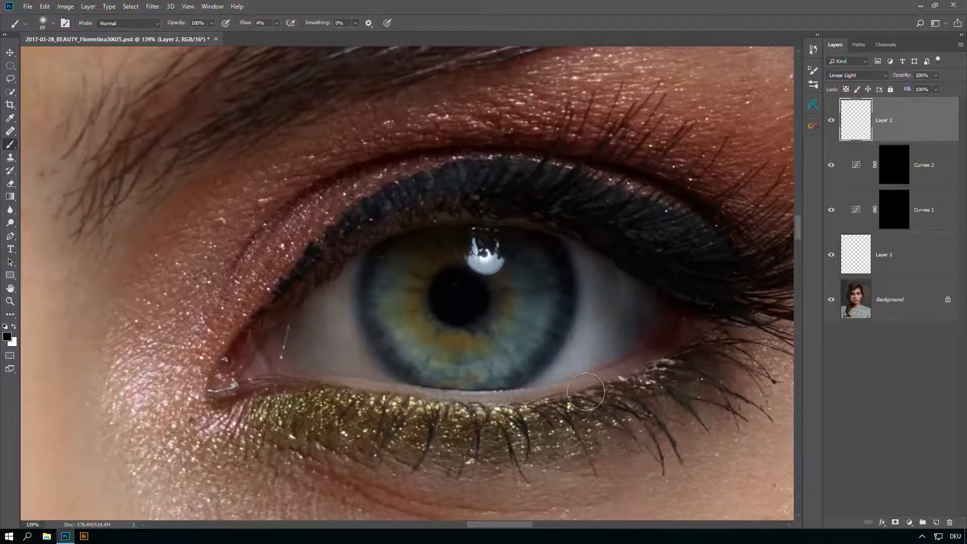
- Brighten the iris on the Linear Light layer with two white dabs from a 600 px soft brush at 4% flow
click(14, 327)
key(bracketright)
key(bracketright)
key(bracketright)
key(bracketright)
key(bracketright)
key(bracketright)
key(bracketright)
key(bracketright)
key(bracketright)
key(bracketright)
key(bracketright)
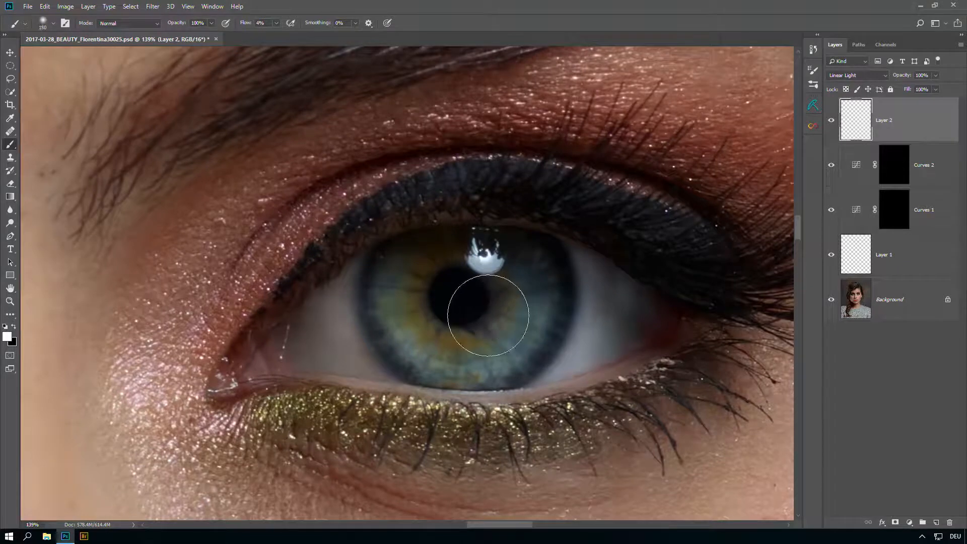
key(bracketright)
key(bracketright)
click(476, 308)
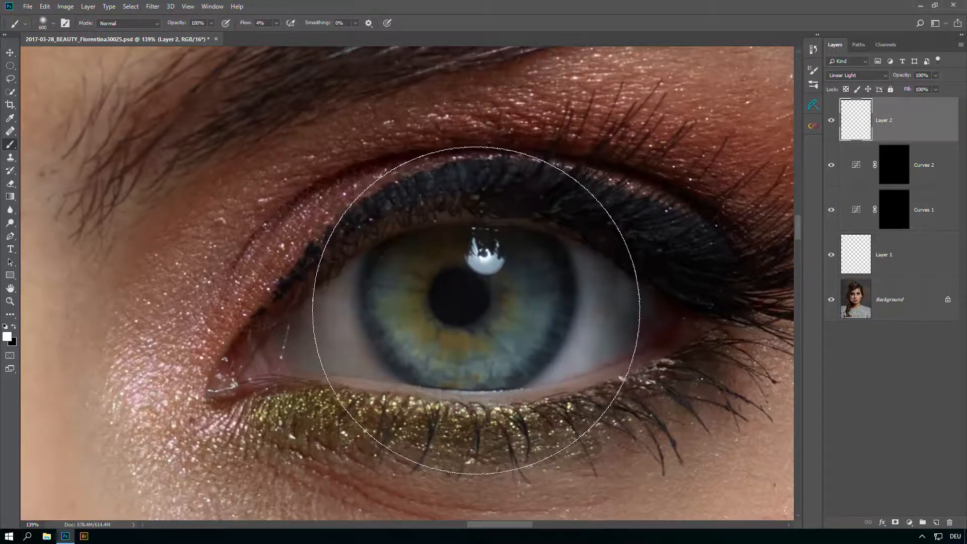
click(481, 311)
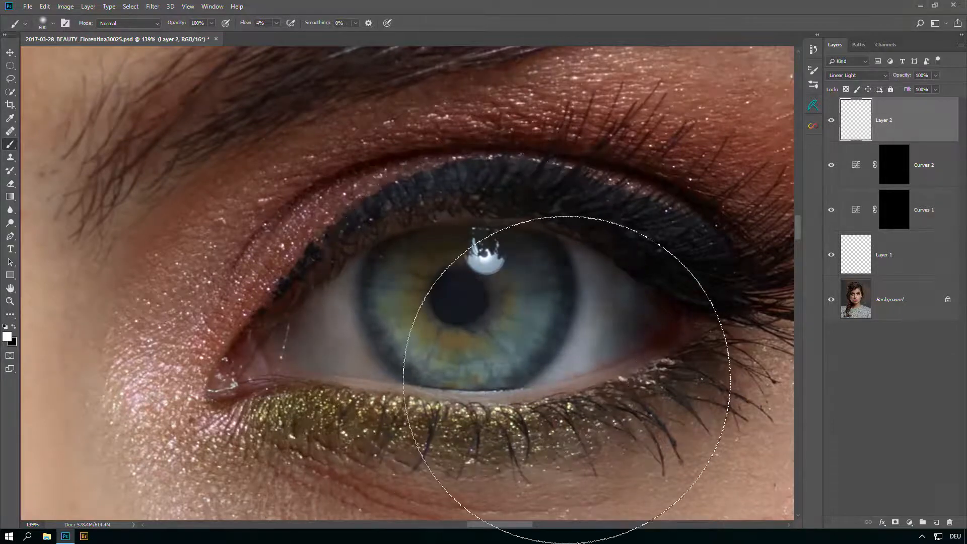
- Compare the eye with and without the Linear Light shading at a magnification that includes the eyebrow and surrounding face
key(z)
drag(467, 341, 446, 390)
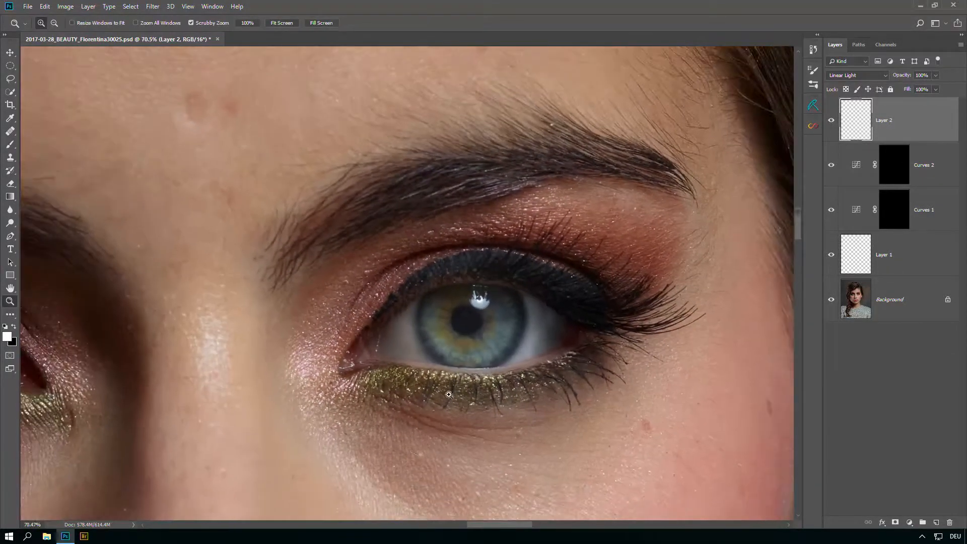
key(b)
click(831, 122)
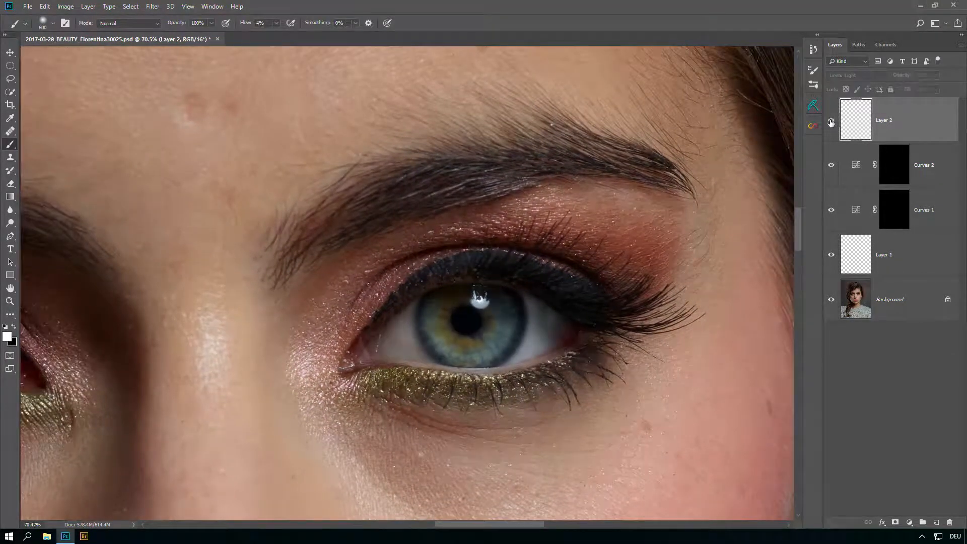
click(831, 122)
click(832, 122)
click(833, 122)
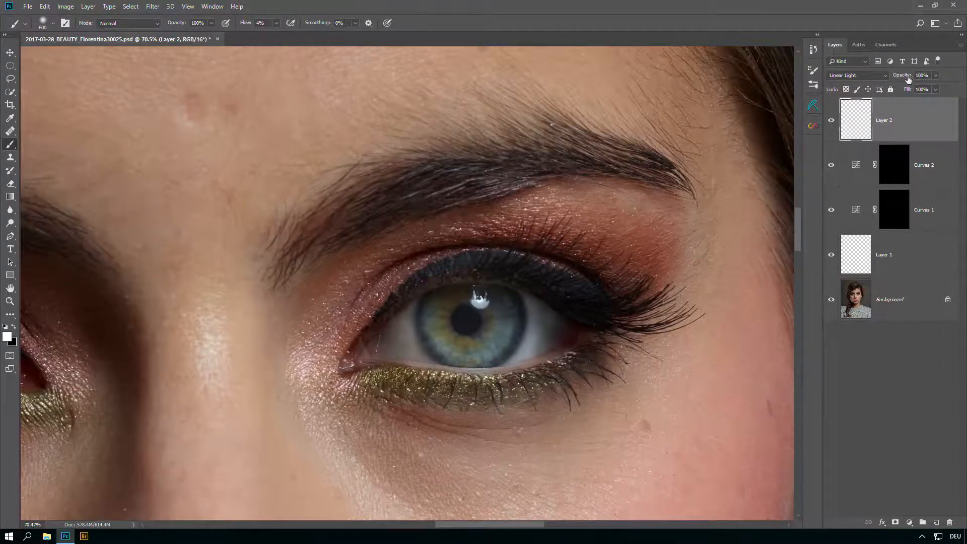
- Lower the Linear Light layer's opacity to 30% and compare the eye with and without it
drag(897, 77, 857, 83)
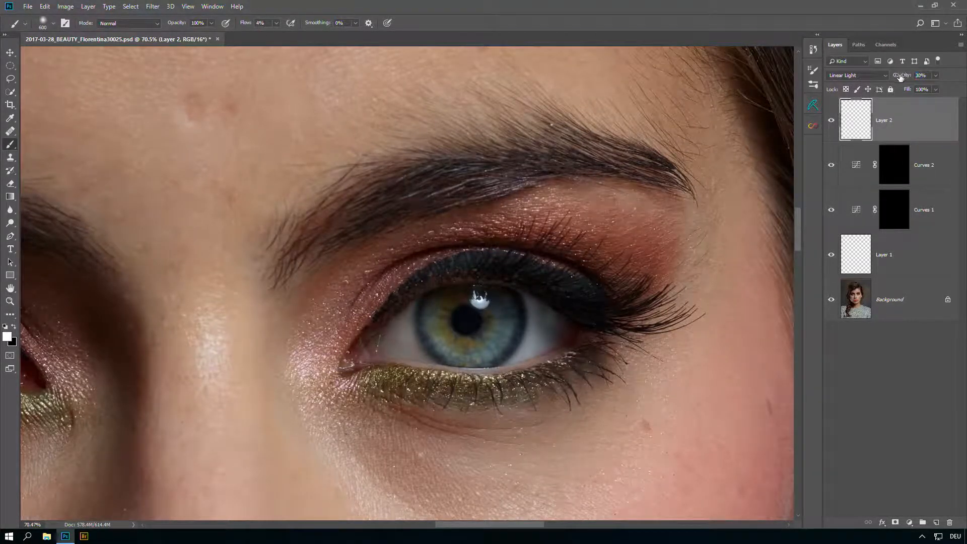
click(832, 121)
click(832, 122)
click(834, 122)
click(832, 121)
- Add an empty layer at the top of the stack and reduce the soft brush to 100 px for iris work
click(935, 523)
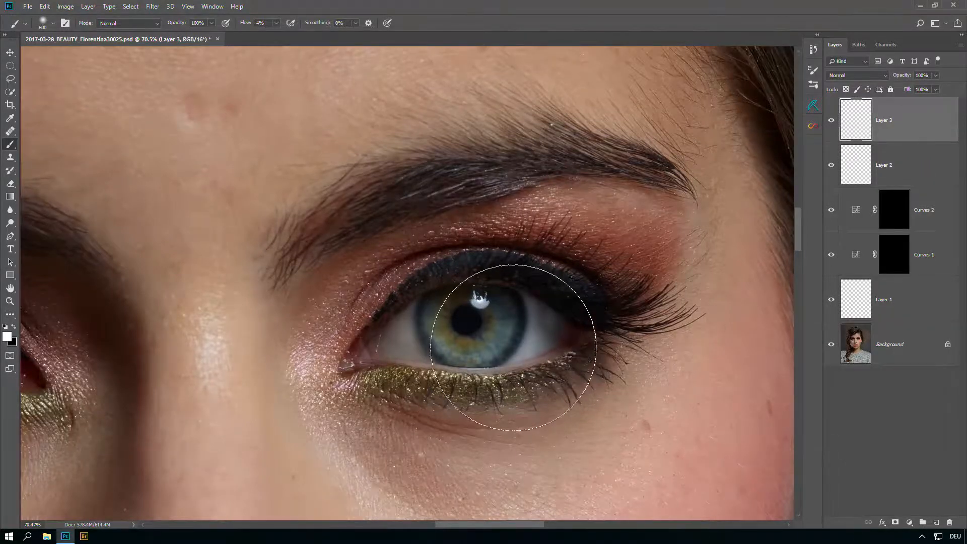
key(bracketleft)
key(bracketleft)
key(bracketleft)
key(bracketleft)
key(bracketleft)
key(bracketleft)
key(bracketleft)
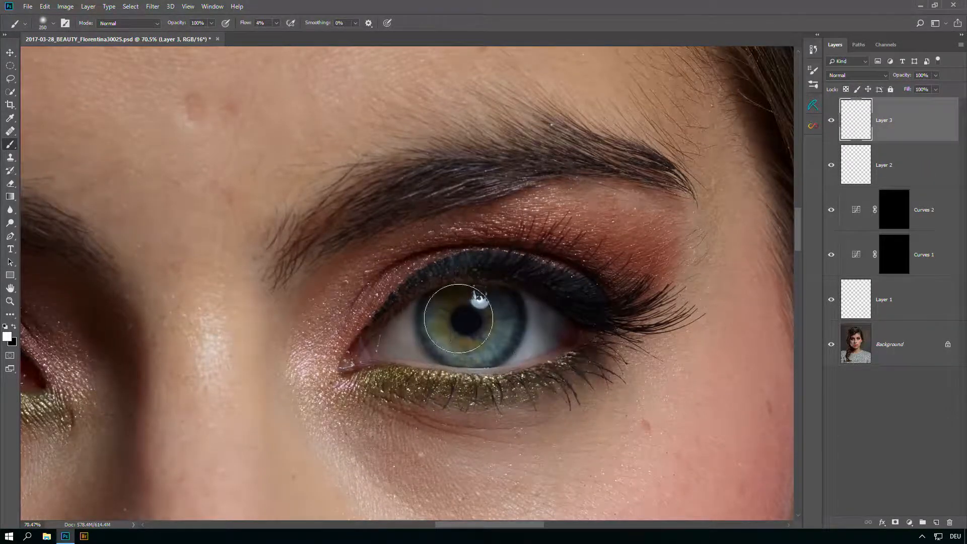
key(bracketleft)
key(bracketleft)
key(z)
drag(466, 333, 492, 332)
key(b)
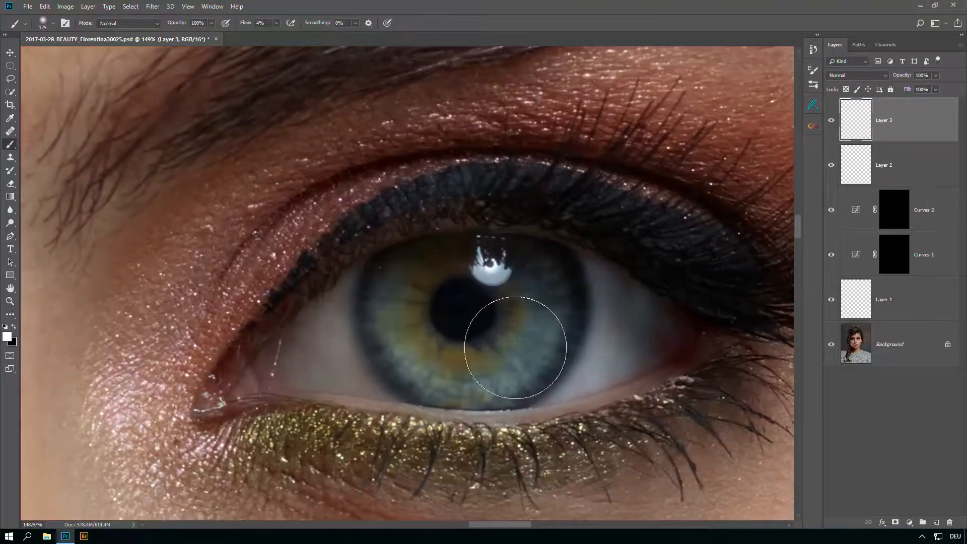
key(bracketleft)
key(bracketleft)
key(bracketleft)
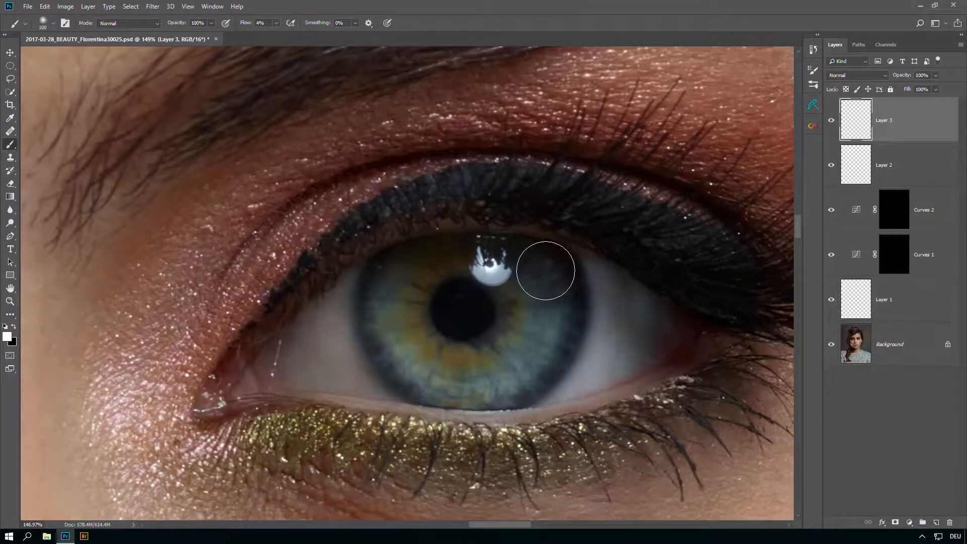
key(bracketleft)
key(bracketright)
- Set the new layer's blend mode to Soft Light and dab white on the lower iris with the 100 px brush at 4% flow
click(859, 167)
click(858, 117)
click(859, 75)
click(866, 207)
mouse_move(443, 356)
mouse_down()
mouse_move(421, 356)
mouse_move(449, 365)
mouse_up()
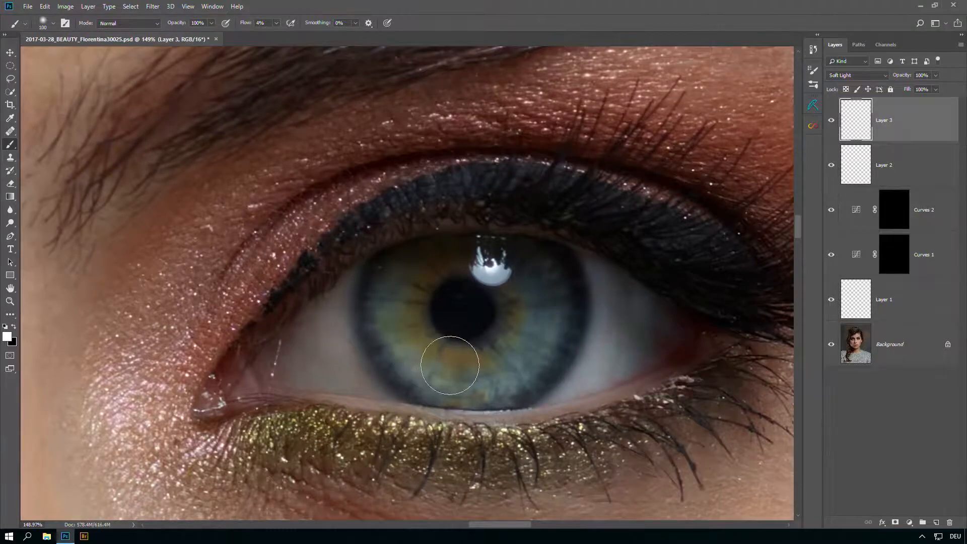
- Brighten the lower part of the iris with white at 4% flow, using brush sizes from 150 px down to 80 px
key(bracketright)
key(bracketright)
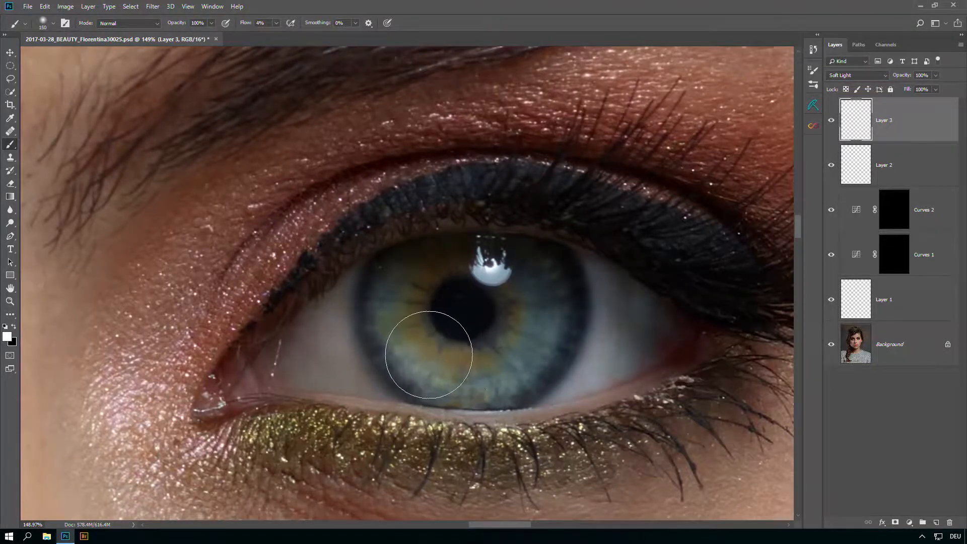
key(bracketleft)
key(bracketleft)
key(bracketleft)
key(bracketleft)
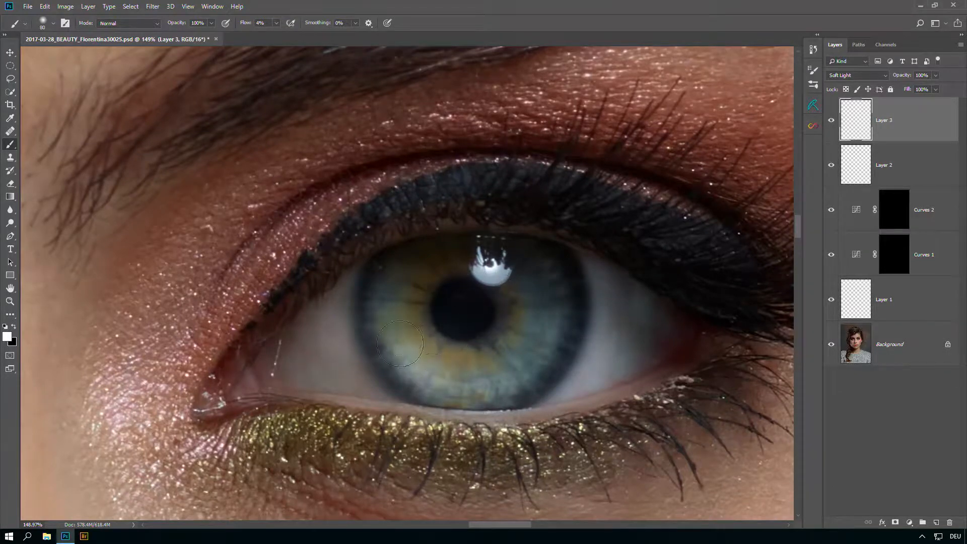
key(z)
mouse_move(461, 364)
mouse_down()
mouse_move(409, 406)
mouse_move(441, 415)
mouse_up()
key(z)
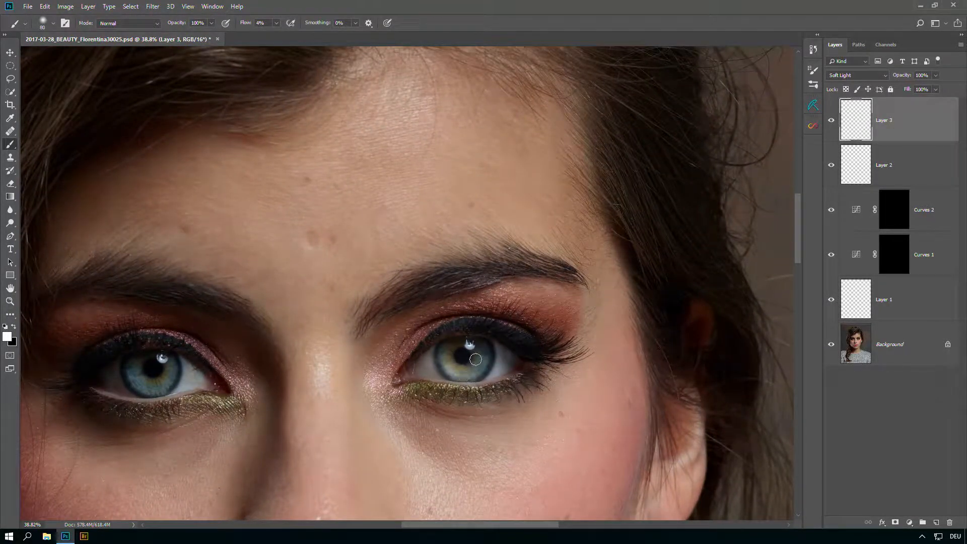
- Paint black over the pupil on the Soft Light layer with a 60 px soft brush at 4% flow
key(z)
drag(466, 359, 496, 338)
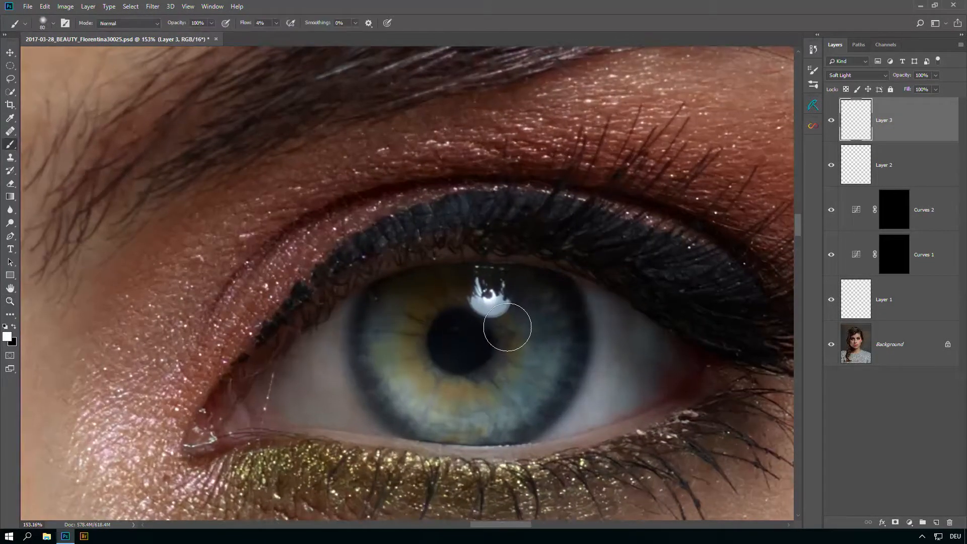
key(bracketleft)
key(bracketleft)
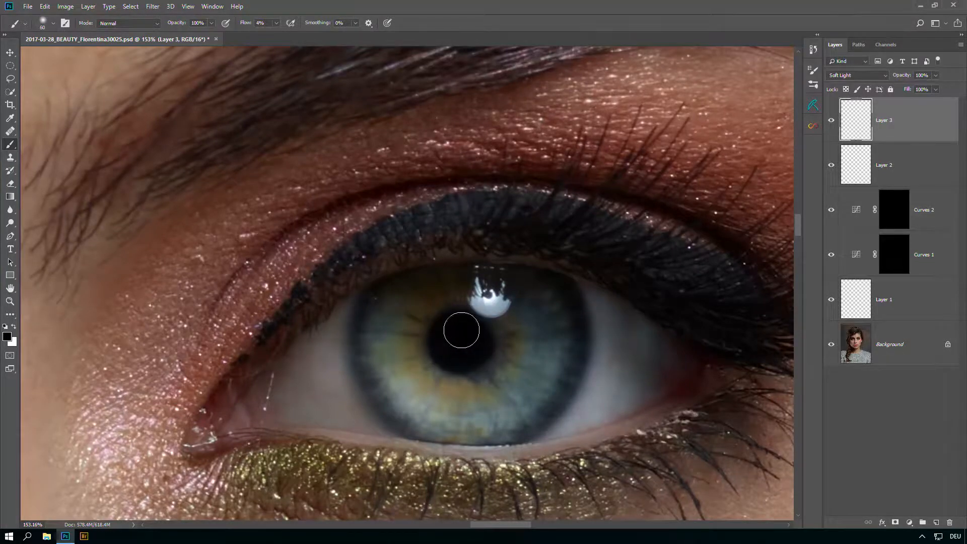
- Compare the retouched eye with the original Background at a magnification that includes both eyes
key(z)
mouse_move(484, 349)
mouse_down()
mouse_move(434, 357)
mouse_move(482, 357)
mouse_up()
key(b)
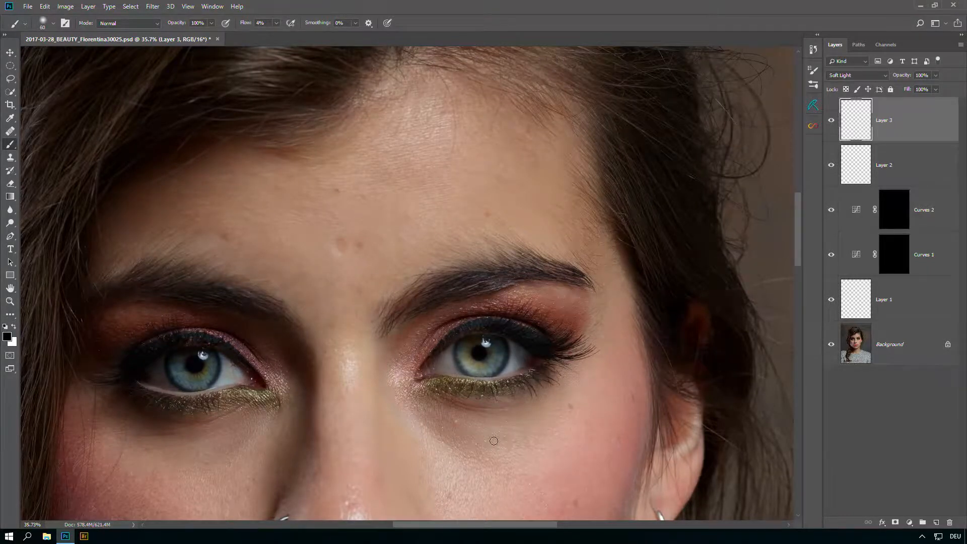
alt+click(833, 346)
alt+click(833, 346)
alt+click(832, 346)
alt+click(832, 346)
alt+click(832, 346)
alt+click(832, 346)
alt+click(833, 346)
alt+click(832, 346)
alt+click(832, 345)
alt+click(832, 345)
alt+click(833, 345)
alt+click(833, 346)
alt+click(833, 345)
alt+click(833, 346)
alt+click(832, 344)
- Compare the full retouch with the original Background at a magnification that includes the whole head
drag(536, 398, 438, 422)
alt+click(833, 346)
alt+click(832, 346)
alt+click(831, 347)
alt+click(832, 347)
alt+click(831, 349)
alt+click(831, 349)
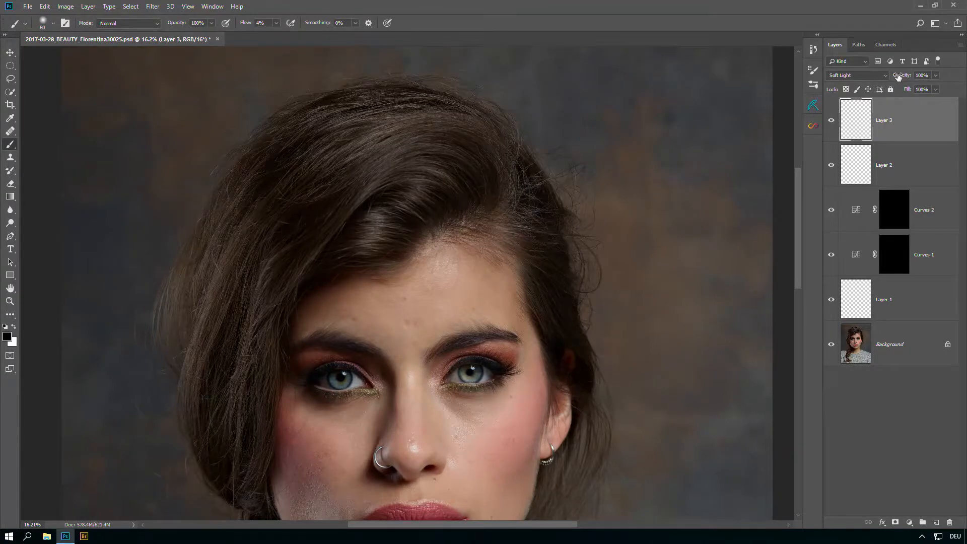